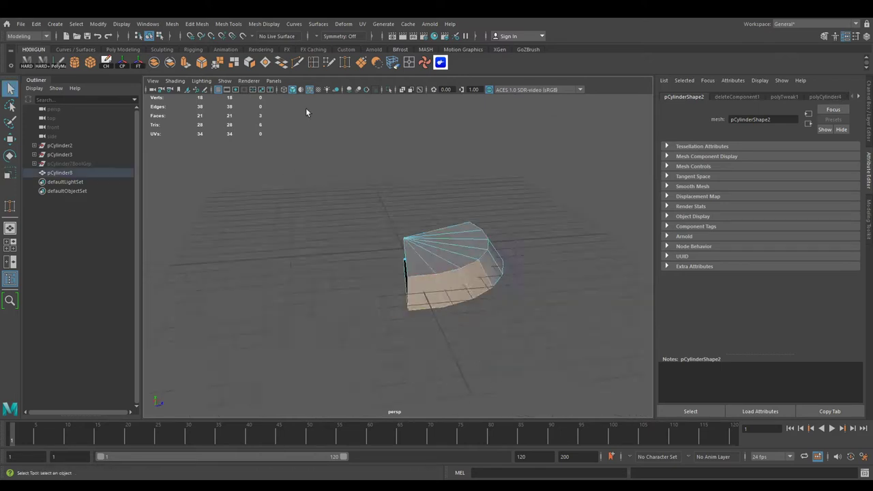
Extrude the wedge's rim faces and raise Local Translate Z into a longer flange
key("ctrl+e")
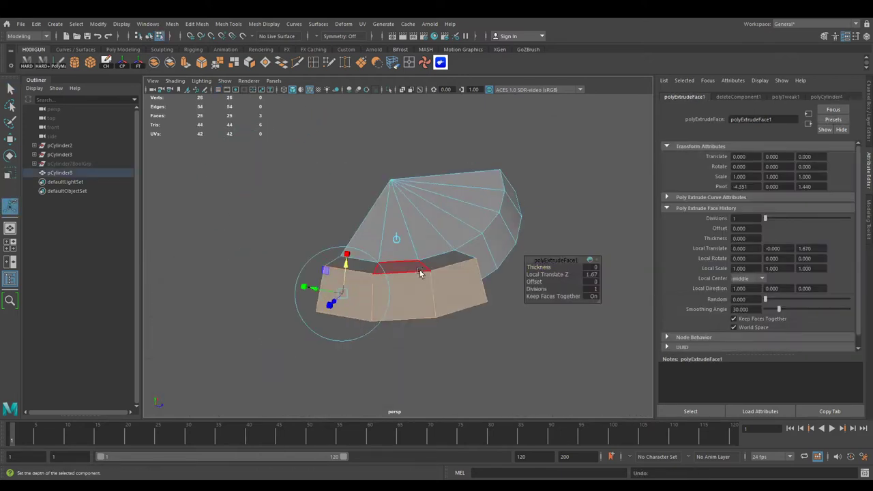
left_click(561, 268)
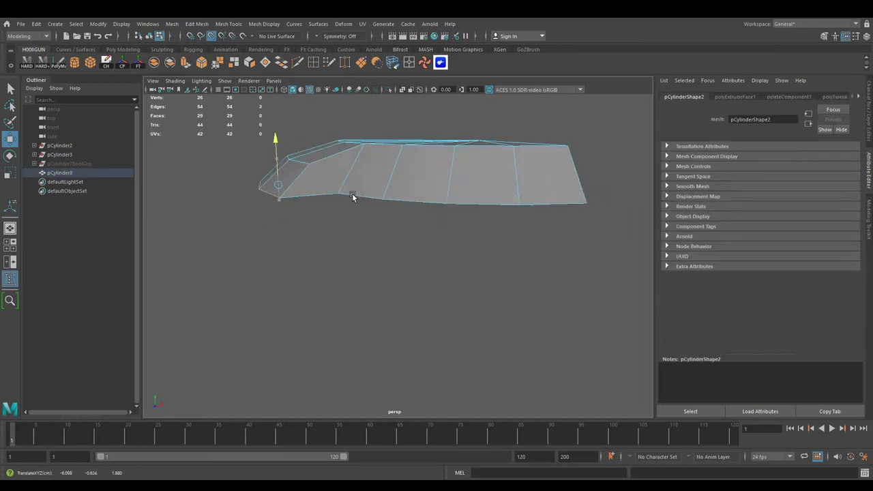
mouse_move(353, 212)
left_mouse_down("alt")
mouse_move(272, 188)
mouse_move(397, 184)
left_mouse_up("alt")
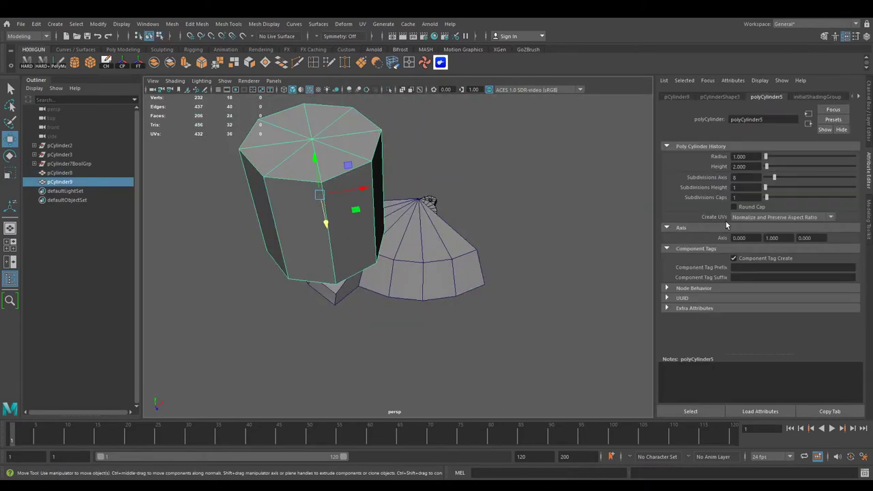
Undo the last selection change and rotate the box cutter into place on the wedge lobe
key("ctrl+z")
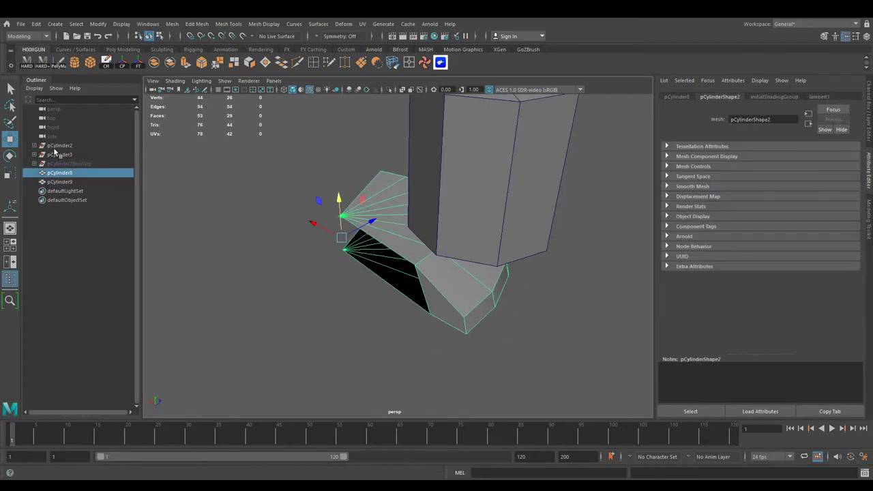
mouse_move(454, 233)
left_mouse_down("alt")
mouse_move(409, 195)
mouse_move(458, 225)
mouse_move(384, 197)
mouse_move(405, 264)
mouse_move(455, 279)
mouse_move(419, 245)
left_mouse_up("alt")
key("e")
mouse_move(366, 168)
left_mouse_down("alt")
mouse_move(621, 194)
mouse_move(355, 191)
left_mouse_up("alt")
left_click_drag(464, 186, 385, 203, "alt")
key("w")
mouse_move(431, 334)
left_mouse_down("alt")
mouse_move(243, 252)
mouse_move(400, 196)
left_mouse_up("alt")
Target Weld two leftover vertices from the boolean cut onto their neighbours
scroll(409, 273, "up", 3)
scroll(436, 328, "up", 3)
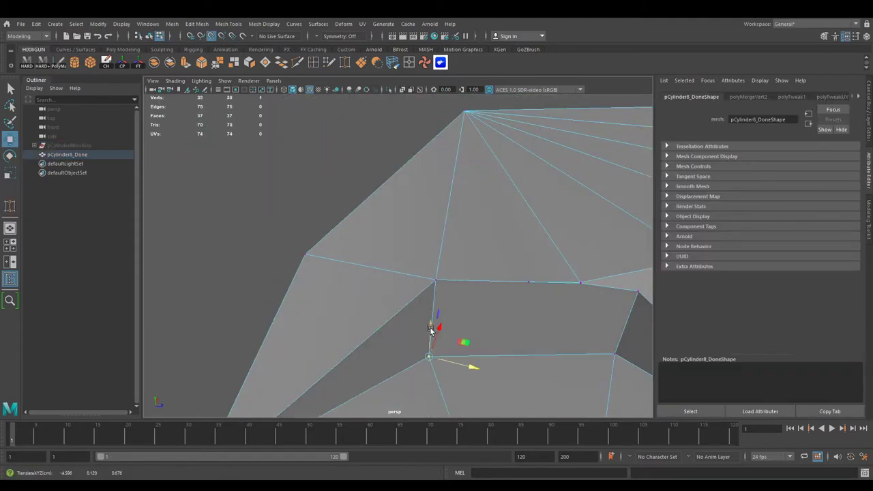
left_click_drag(437, 328, 499, 283, "alt")
left_click(535, 359)
mouse_move(534, 358)
left_mouse_down("alt")
mouse_move(477, 351)
mouse_move(411, 316)
mouse_move(421, 317)
mouse_move(365, 332)
left_mouse_up("alt")
left_click(375, 367)
mouse_move(376, 367)
left_mouse_down("alt")
mouse_move(470, 335)
mouse_move(552, 341)
mouse_move(439, 307)
mouse_move(394, 341)
mouse_move(380, 282)
mouse_move(431, 259)
mouse_move(409, 287)
left_mouse_up("alt")
Multi-Cut a new edge across the lobe face and weld more vertices to tidy topology
left_click(393, 298)
mouse_move(479, 271)
left_mouse_down("alt")
mouse_move(523, 244)
mouse_move(404, 255)
left_mouse_up("alt")
key("w")
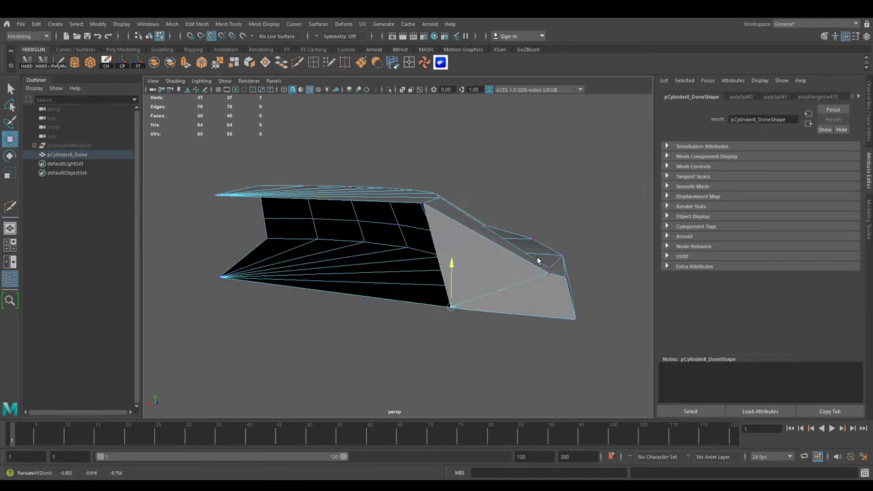
left_click_drag(538, 260, 409, 321, "alt")
scroll(490, 287, "up", 5)
scroll(437, 275, "down", 5)
mouse_move(437, 275)
left_mouse_down("alt")
mouse_move(382, 260)
mouse_move(357, 279)
mouse_move(316, 191)
left_mouse_up("alt")
scroll(322, 271, "up", 4)
Return to object selection on the lobe and check the small octagonal cylinder against it
left_click(370, 273)
key("F8")
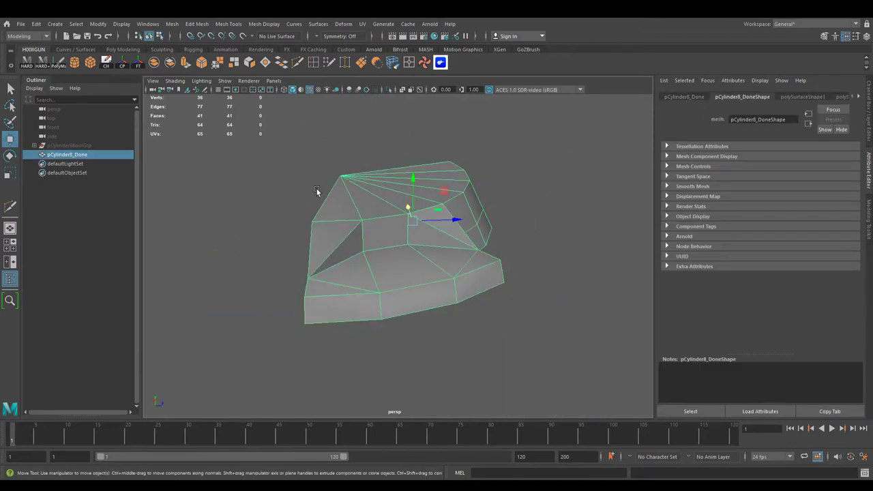
scroll(433, 246, "up", 3)
left_click_drag(417, 294, 479, 292, "alt")
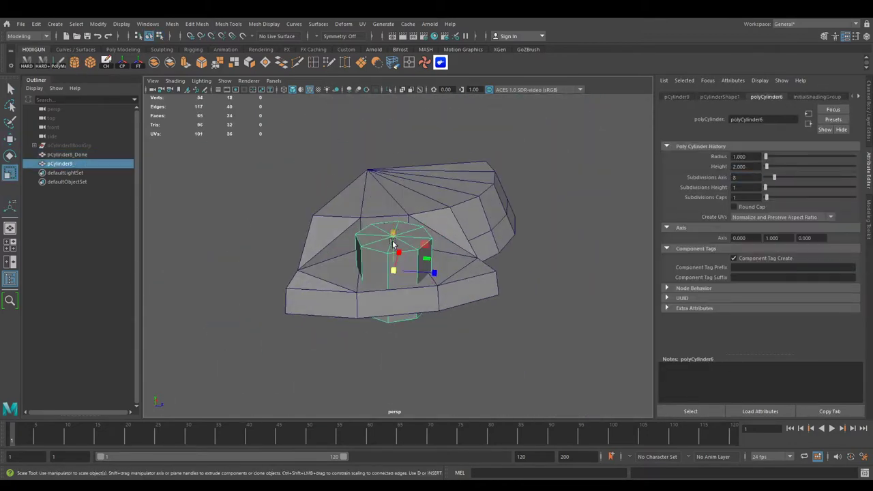
mouse_move(393, 245)
left_mouse_down("alt")
mouse_move(447, 312)
mouse_move(382, 273)
mouse_move(370, 308)
mouse_move(424, 277)
mouse_move(408, 291)
left_mouse_up("alt")
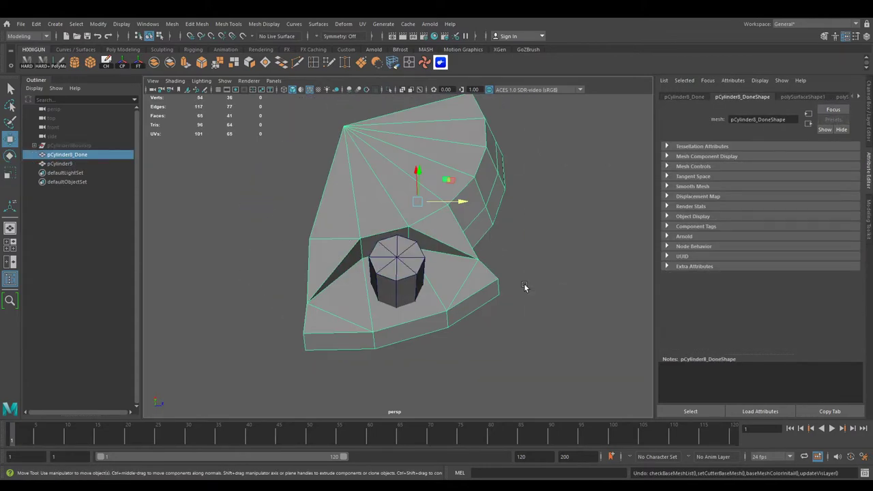
Boolean-subtract the octagonal cylinder to punch a hole through the lobe
left_click_drag(525, 287, 452, 298, "alt")
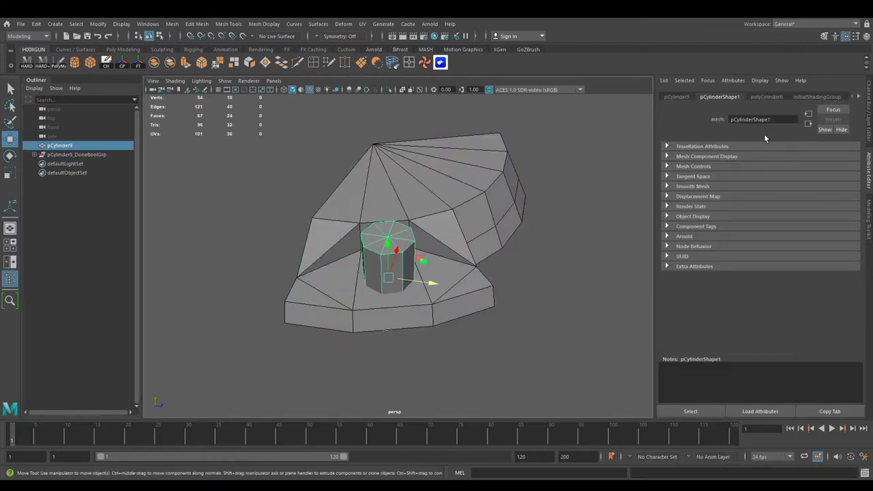
left_click_drag(470, 326, 531, 266, "alt")
key("e")
scroll(532, 266, "up", 5)
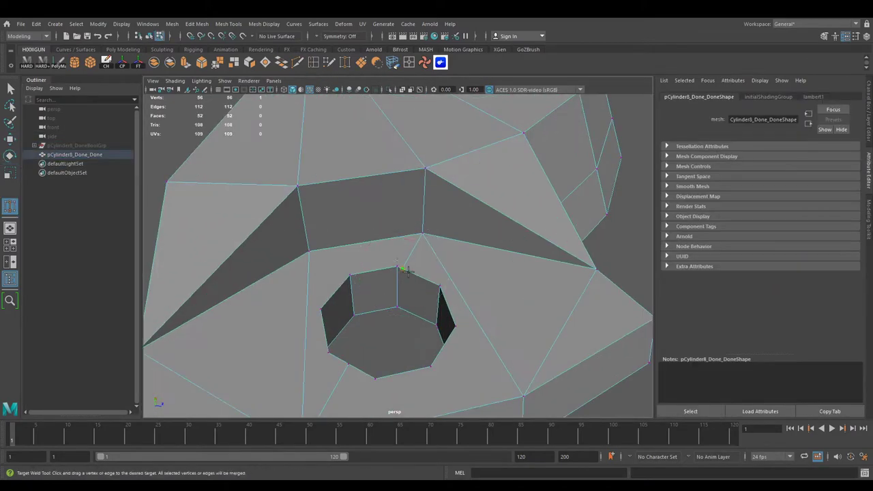
mouse_move(318, 263)
left_mouse_down("alt")
mouse_move(571, 325)
mouse_move(371, 293)
left_mouse_up("alt")
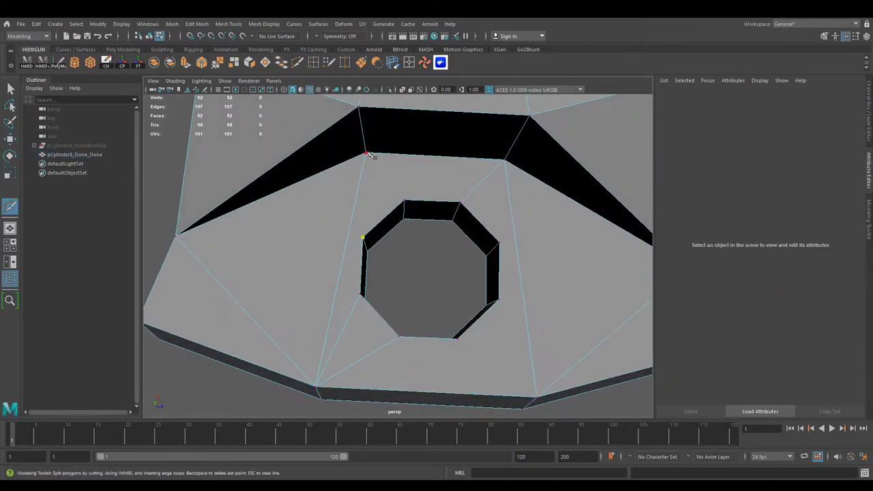
Multi-Cut edges from the octagonal hole out to the lobe's corners
mouse_move(538, 400)
left_mouse_down("alt")
mouse_move(437, 189)
mouse_move(408, 190)
left_mouse_up("alt")
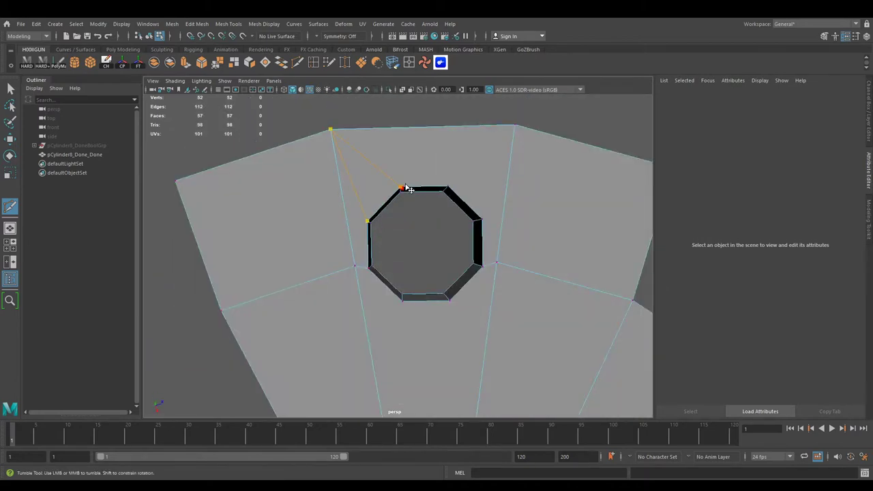
left_click_drag(499, 159, 453, 312, "alt")
right_click_drag(452, 311, 482, 156, "alt")
mouse_move(482, 156)
left_mouse_down("alt")
mouse_move(427, 129)
mouse_move(488, 252)
mouse_move(442, 232)
mouse_move(395, 241)
left_mouse_up("alt")
key("Return")
mouse_move(396, 242)
right_mouse_down("alt")
mouse_move(382, 286)
mouse_move(493, 295)
right_mouse_up("alt")
Duplicate Special the lobe into two rotated copies around the centre
left_click(456, 240)
mouse_move(492, 295)
left_mouse_down("alt")
mouse_move(456, 240)
mouse_move(514, 194)
mouse_move(312, 316)
mouse_move(400, 248)
mouse_move(362, 218)
mouse_move(278, 252)
mouse_move(384, 283)
mouse_move(345, 315)
mouse_move(489, 321)
mouse_move(423, 301)
mouse_move(432, 191)
left_mouse_up("alt")
key("w")
key("ctrl+shift+d")
Bevel the lobe's sharp edges, adjust vertices, and combine all pieces into pCylinder8_Done_Done3
left_click(429, 297)
key("ctrl+b")
left_click(415, 302)
mouse_move(410, 331)
left_mouse_down()
mouse_move(424, 343)
mouse_move(368, 355)
mouse_move(272, 215)
mouse_move(432, 203)
mouse_move(456, 214)
left_mouse_up()
key("F8")
key("ctrl+shift+c")
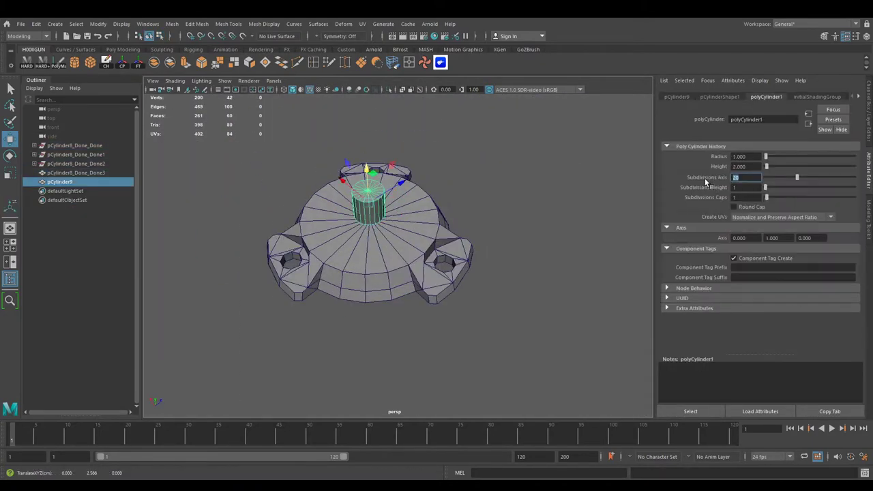
Scale the 20-sided cylinder up to body size over the base centre
left_click_drag(360, 176, 437, 194)
key("w")
left_click_drag(437, 195, 447, 203, "alt")
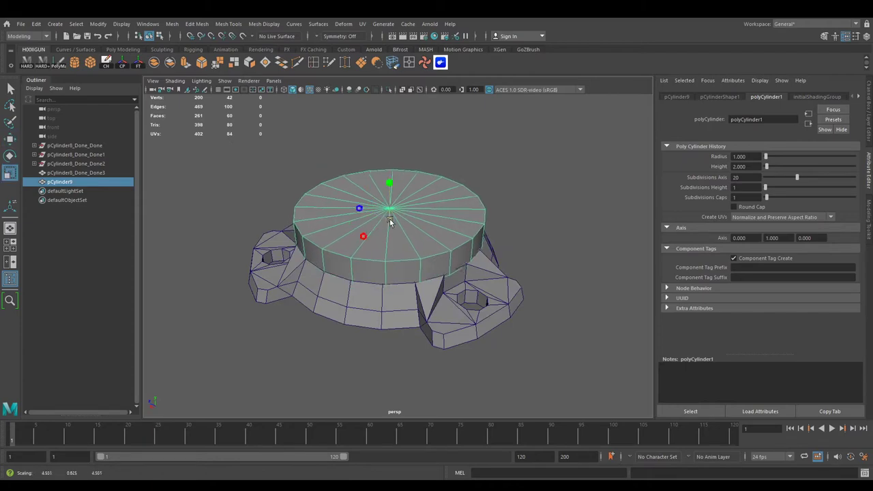
left_click(387, 207)
mouse_move(387, 207)
left_mouse_down("alt")
mouse_move(283, 277)
mouse_move(399, 235)
left_mouse_up("alt")
Select the body cylinder's top face and scale it down into a tapered cone shape
mouse_move(449, 179)
left_mouse_down("alt")
mouse_move(409, 266)
mouse_move(500, 382)
left_mouse_up("alt")
left_click(415, 275)
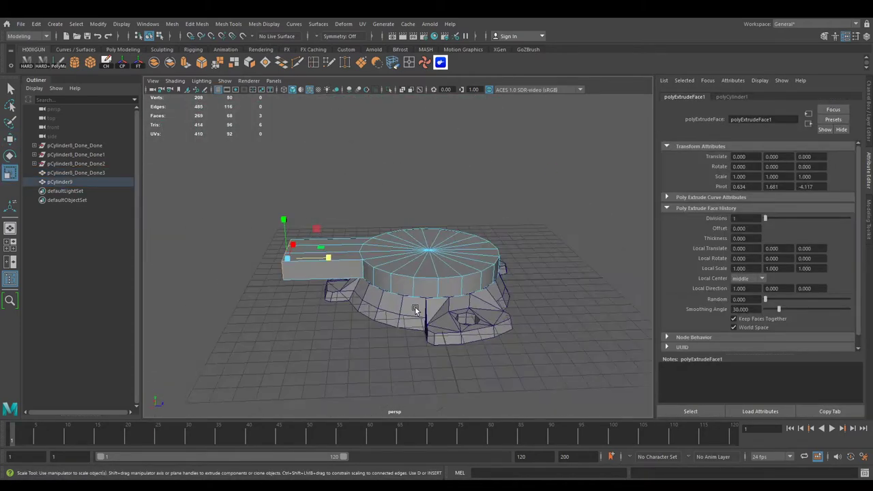
left_click_drag(415, 309, 423, 273, "alt")
right_click_drag(423, 273, 432, 217, "shift")
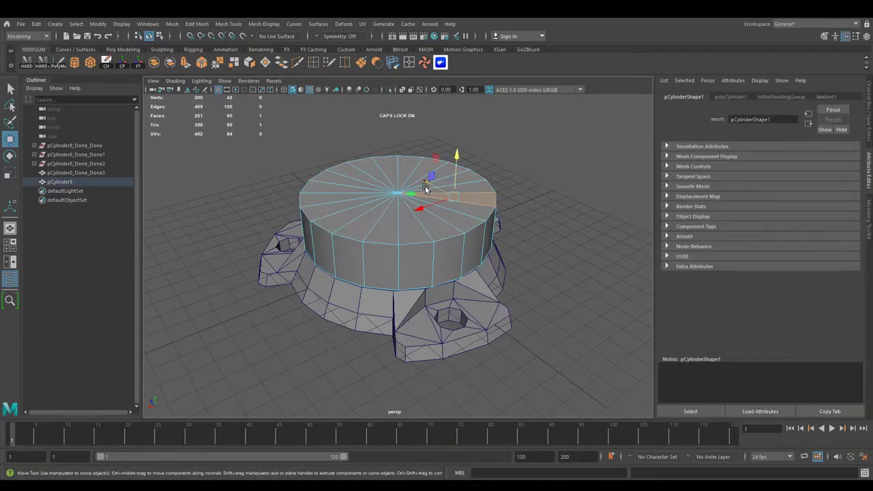
mouse_move(344, 208)
left_mouse_down("alt")
mouse_move(427, 228)
mouse_move(542, 216)
mouse_move(525, 227)
mouse_move(363, 225)
mouse_move(556, 220)
left_mouse_up("alt")
left_click(556, 220)
left_click(512, 247)
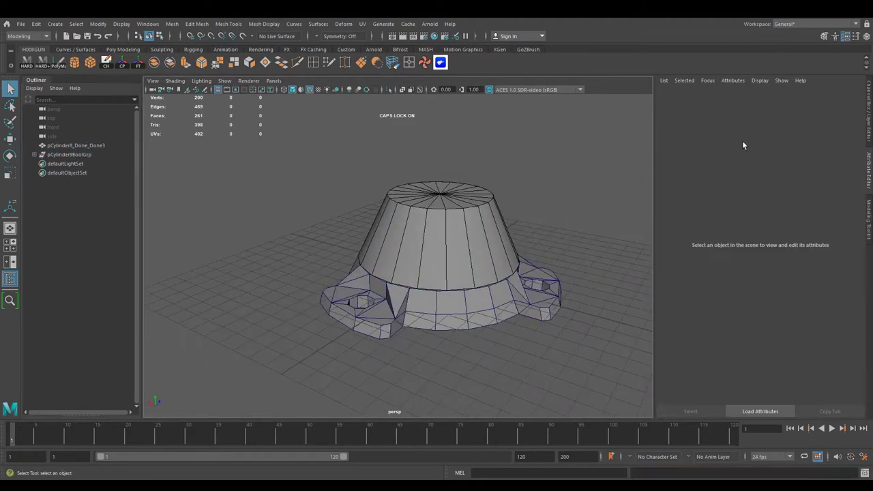
Add a cube on top of the body and scale it into a tall block for the slot cut
left_click(439, 193)
left_click_drag(463, 274, 478, 273, "alt")
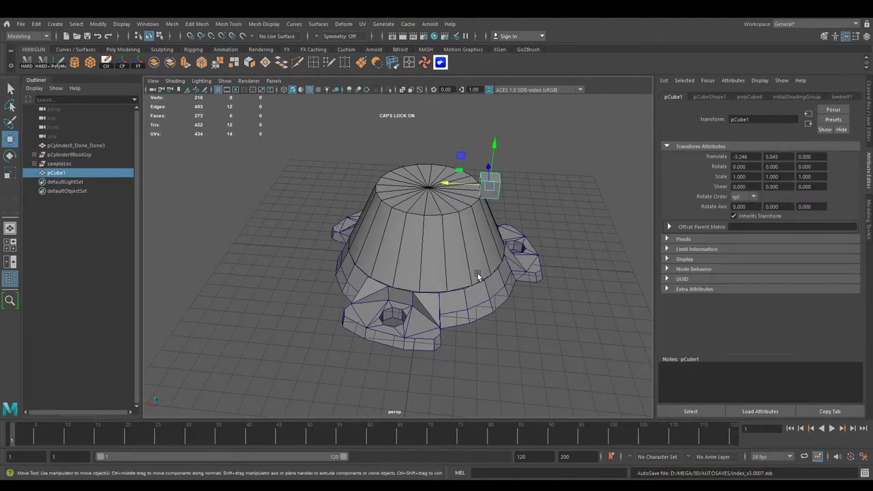
key("r")
left_click_drag(430, 228, 484, 270)
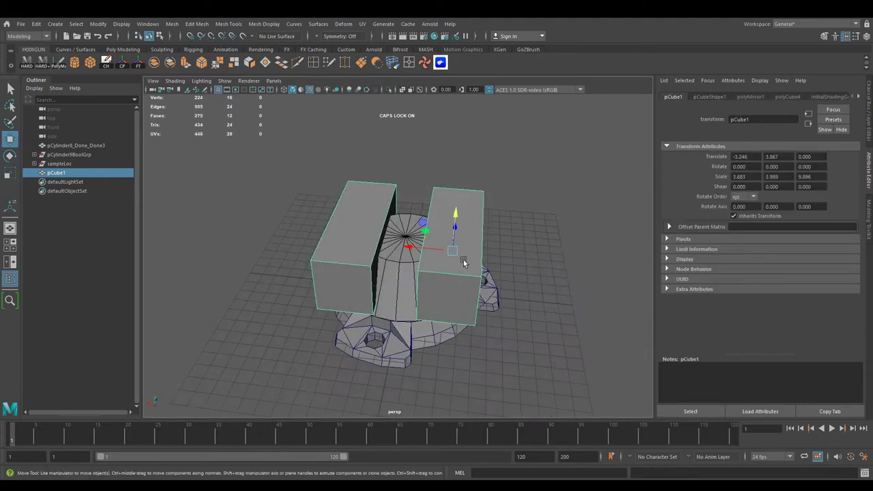
left_click_drag(439, 254, 462, 262, "alt")
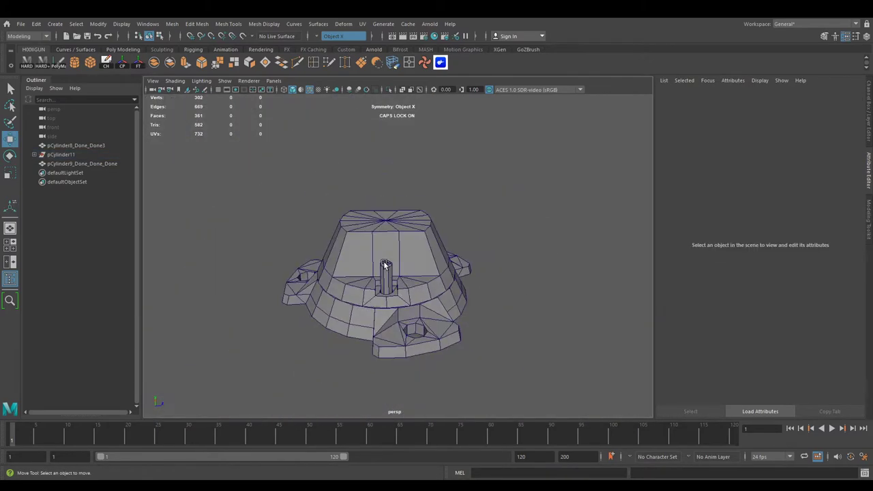
left_click(386, 265)
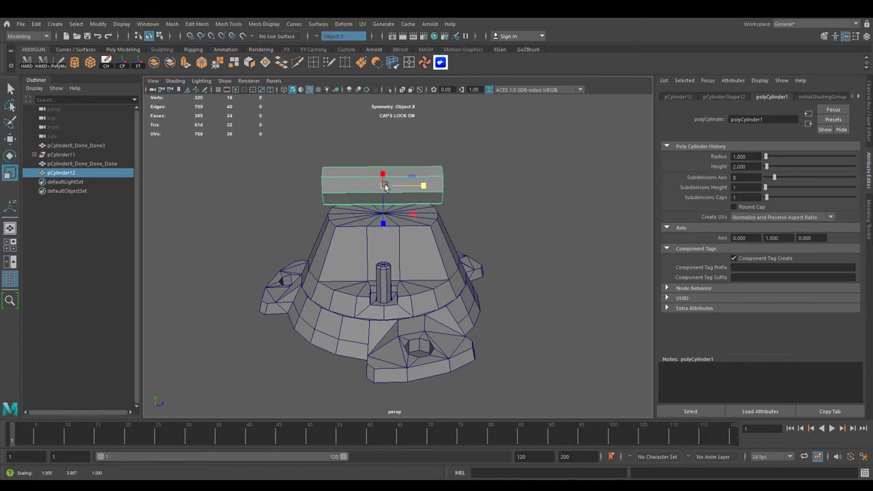
Rotate the new cylinder to lie sideways through the body
left_click_drag(324, 230, 354, 226)
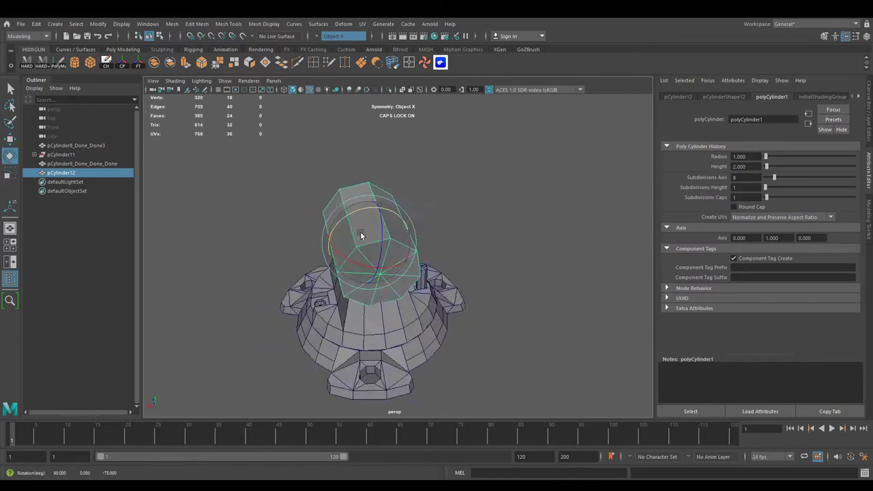
key("w")
scroll(409, 205, "up", 5)
scroll(420, 198, "down", 5)
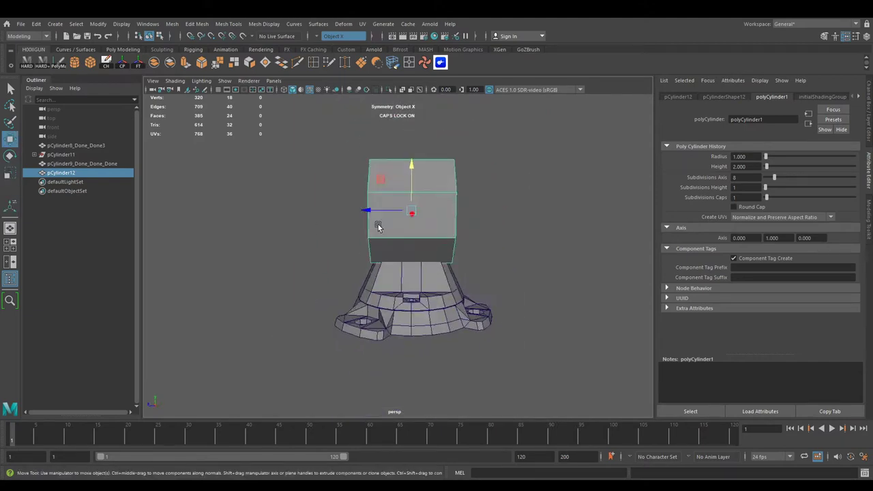
left_click_drag(393, 252, 473, 218, "alt")
left_click_drag(387, 235, 453, 307, "alt")
Isolate the tapered body mesh, merge its vertices, then bring the other meshes back
left_click(452, 306)
key("ctrl+1")
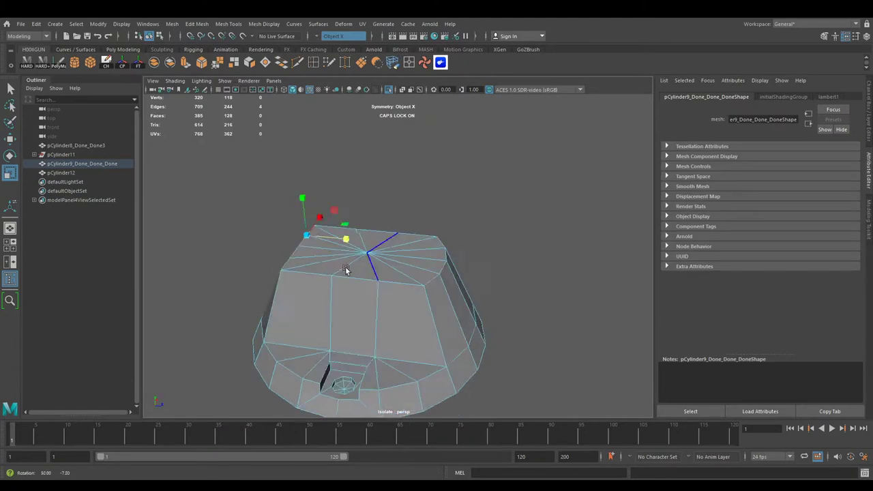
key("q")
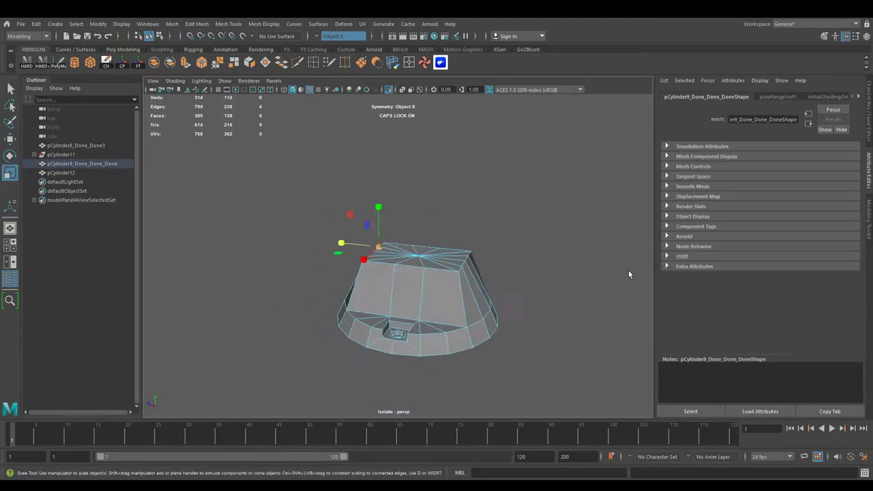
key("ctrl+1")
left_click_drag(626, 271, 525, 271, "alt")
Position the sideways cylinder and check its octagonal end against the base
key("w")
left_click_drag(418, 209, 404, 192, "alt")
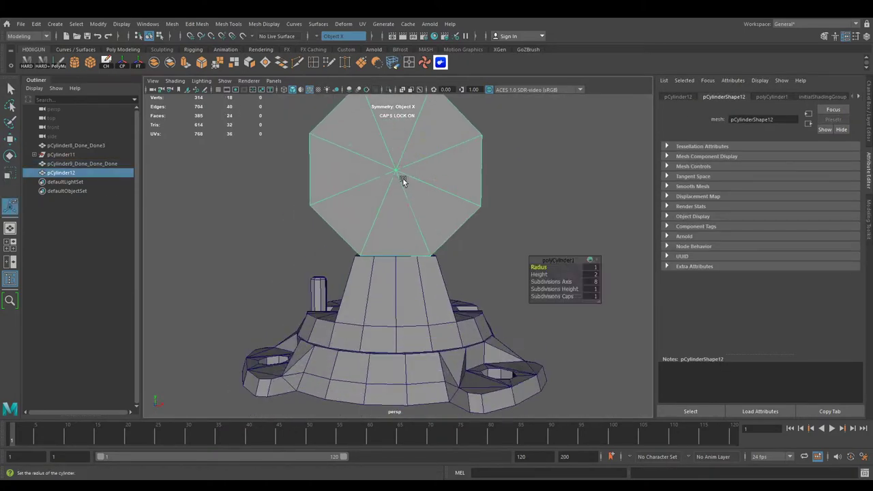
key("w")
scroll(396, 208, "down", 3)
scroll(375, 220, "up", 3)
mouse_move(388, 220)
left_mouse_down("alt")
mouse_move(460, 236)
mouse_move(340, 237)
left_mouse_up("alt")
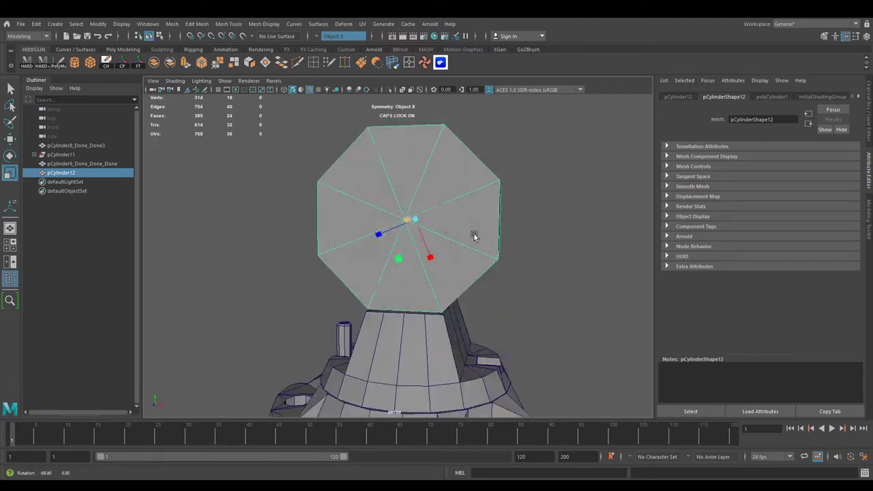
scroll(427, 212, "down", 2)
left_click_drag(428, 211, 457, 262, "alt")
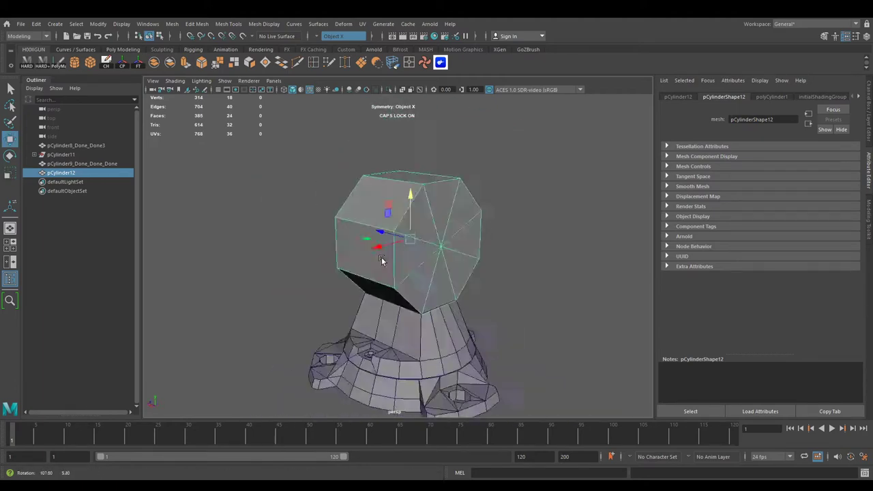
Select the faces on the cylinder's octagonal end cap
key("F11")
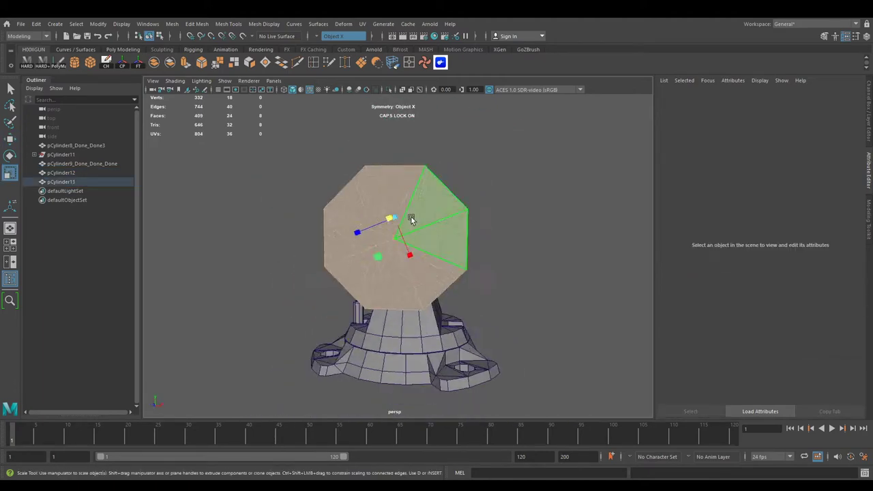
key("F8")
left_click_drag(411, 219, 346, 237, "alt")
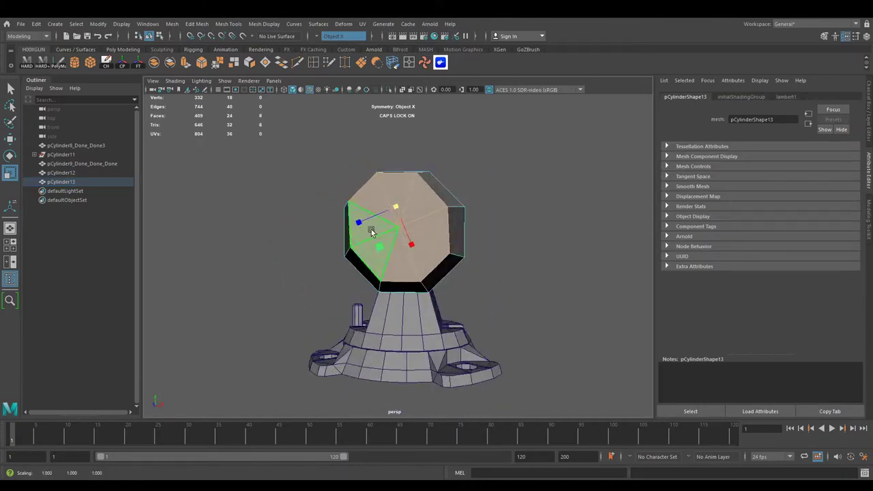
mouse_move(466, 270)
left_mouse_down("alt")
mouse_move(509, 227)
mouse_move(430, 313)
left_mouse_up("alt")
key("F11")
left_click(459, 286)
key("Caps_Lock")
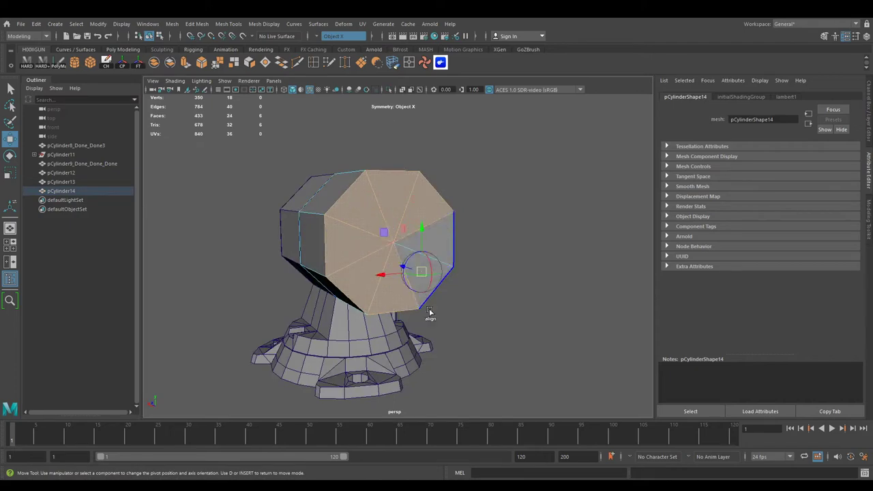
left_click_drag(398, 242, 472, 244, "alt")
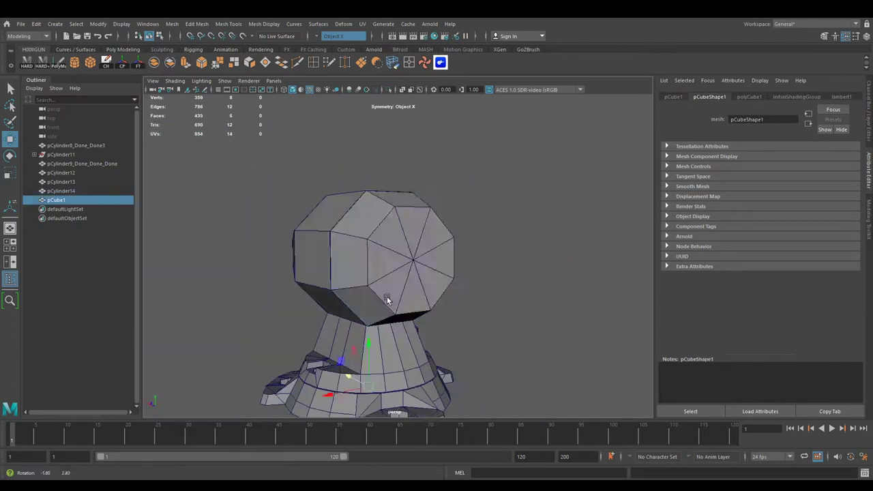
Multi-Cut a new edge across the front face beside the cut slot
mouse_move(419, 263)
left_mouse_down("alt")
mouse_move(293, 219)
mouse_move(389, 232)
mouse_move(288, 220)
left_mouse_up("alt")
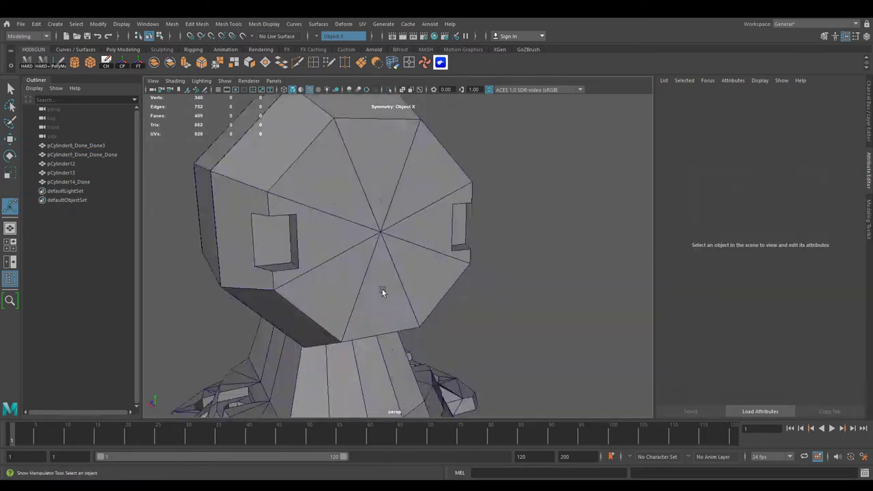
left_click_drag(347, 207, 367, 240, "alt")
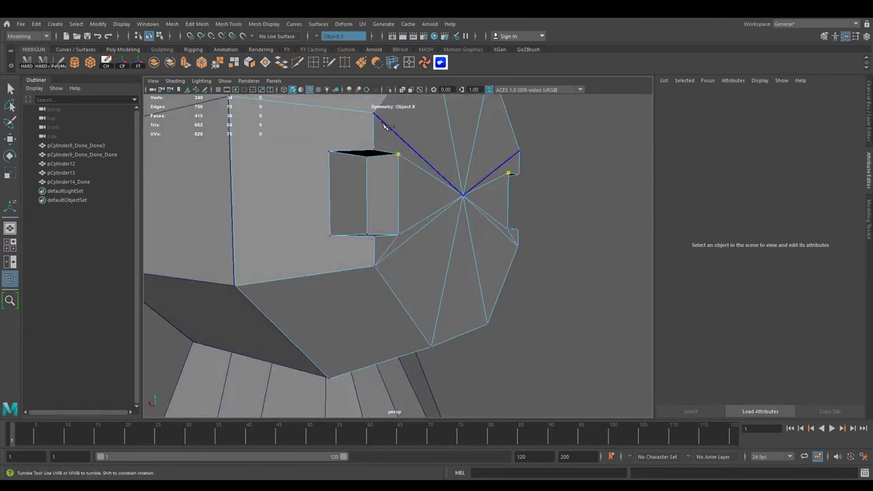
left_click_drag(406, 159, 408, 212, "alt")
scroll(334, 311, "down", 5)
left_click_drag(390, 260, 341, 222, "alt")
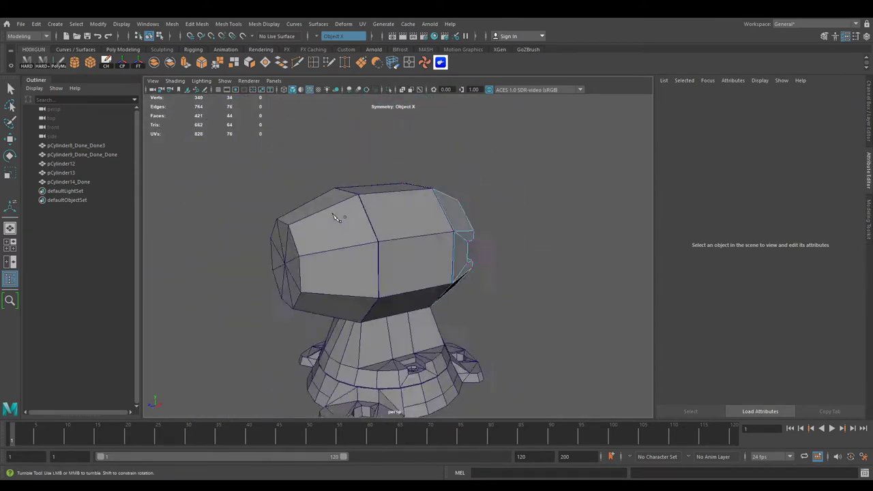
left_click_drag(380, 127, 364, 206, "alt")
mouse_move(344, 246)
left_mouse_down("alt")
mouse_move(311, 234)
mouse_move(357, 289)
left_mouse_up("alt")
Boolean-cut a cylinder through the octagonal body and resize the cutter at its front
key("F9")
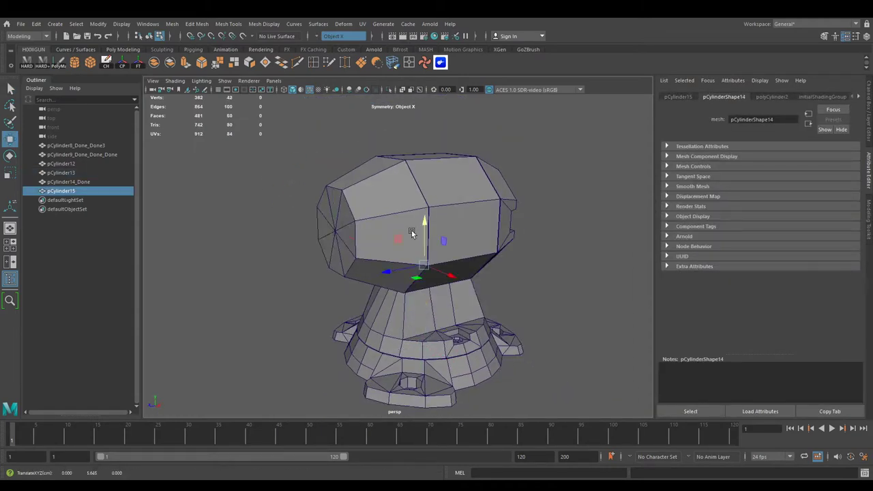
mouse_move(641, 187)
left_mouse_down("alt")
mouse_move(293, 253)
mouse_move(384, 248)
left_mouse_up("alt")
key("r")
mouse_move(437, 253)
left_mouse_down("alt")
mouse_move(454, 171)
mouse_move(385, 216)
left_mouse_up("alt")
key("w")
left_click(372, 200)
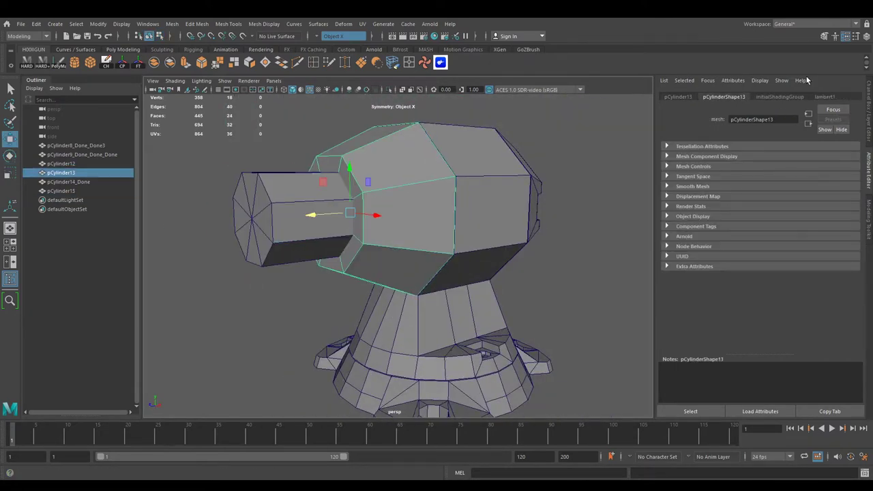
left_click_drag(287, 272, 346, 262, "alt")
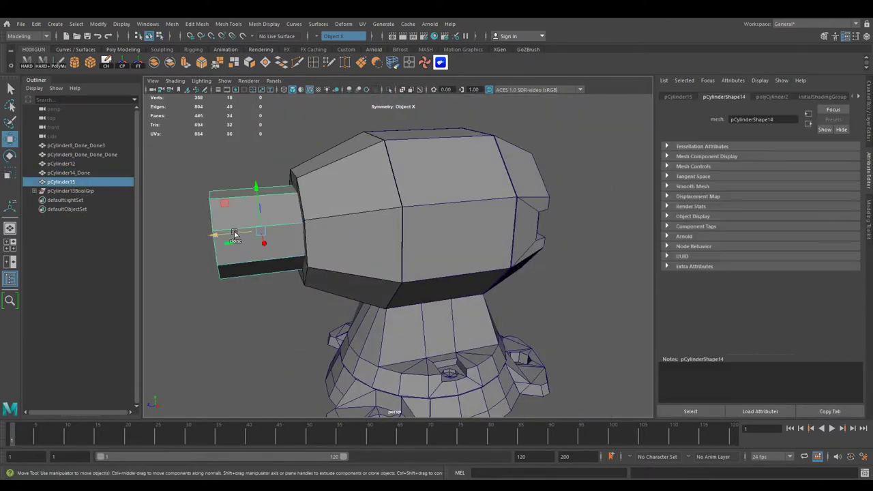
left_click_drag(234, 235, 307, 232, "alt")
Duplicate the cylinder twice, scaling one up and moving a copy to the body's opposite side
key("ctrl+d")
key("r")
mouse_move(382, 230)
left_mouse_down()
mouse_move(367, 230)
mouse_move(410, 232)
left_mouse_up()
key("ctrl+d")
key("w")
left_click_drag(410, 232, 451, 239)
Select the octagonal body and inspect the new round hole through it
left_click(460, 275)
scroll(505, 189, "up", 3)
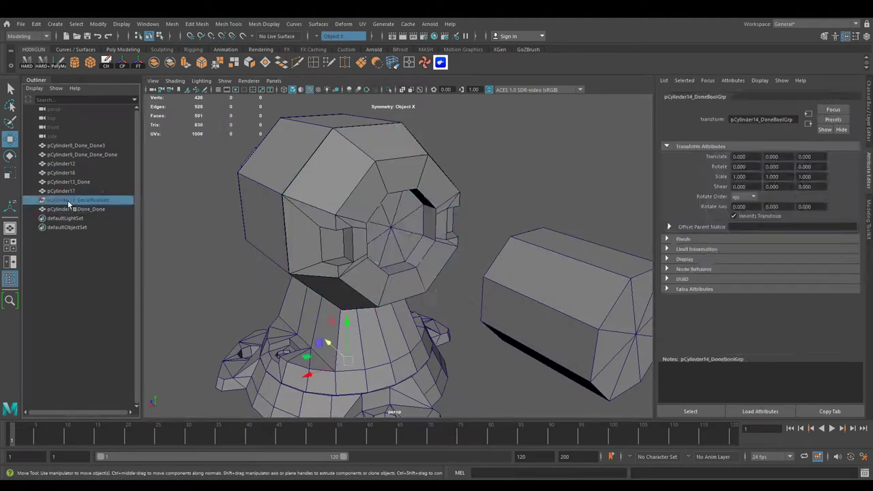
scroll(504, 206, "up", 5)
scroll(421, 230, "down", 5)
mouse_move(421, 230)
left_mouse_down("alt")
mouse_move(396, 244)
mouse_move(365, 296)
mouse_move(382, 273)
mouse_move(411, 263)
mouse_move(550, 365)
mouse_move(512, 305)
mouse_move(311, 285)
mouse_move(375, 268)
left_mouse_up("alt")
scroll(382, 273, "down", 5)
Duplicate the side cylinder, extrude it longer and Multi-Cut a centre edge loop for the jaw piece
left_click(550, 366)
key("w")
key("ctrl+d")
mouse_move(194, 254)
left_mouse_down("alt")
mouse_move(409, 205)
mouse_move(636, 127)
left_mouse_up("alt")
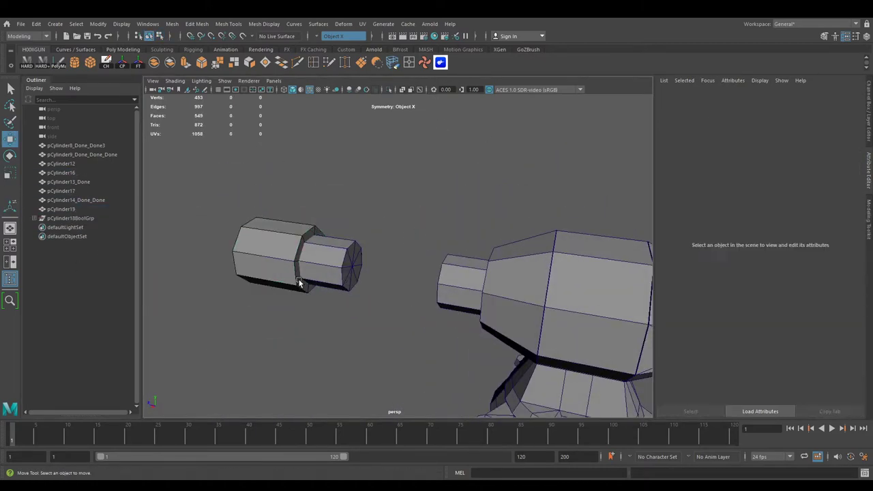
mouse_move(303, 239)
left_mouse_down("alt")
mouse_move(396, 250)
mouse_move(382, 253)
mouse_move(477, 253)
mouse_move(357, 271)
left_mouse_up("alt")
key("ctrl+e")
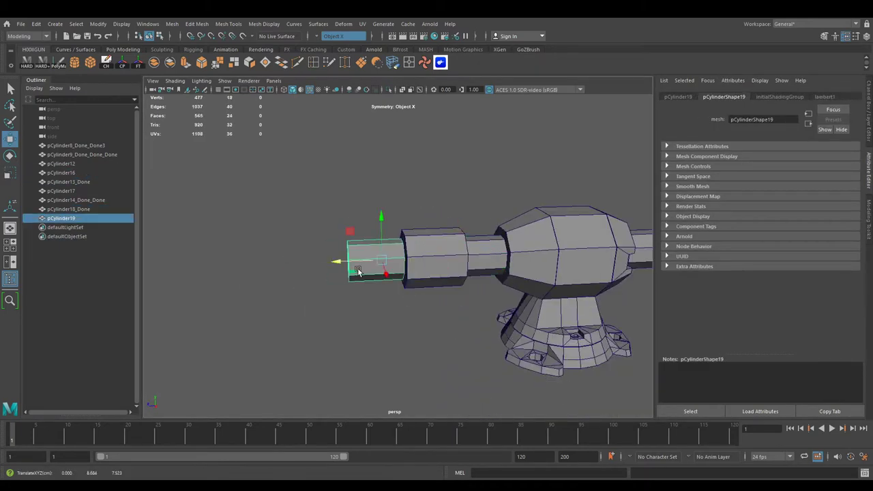
right_click_drag(346, 262, 382, 258, "shift")
middle_click(389, 259, "ctrl")
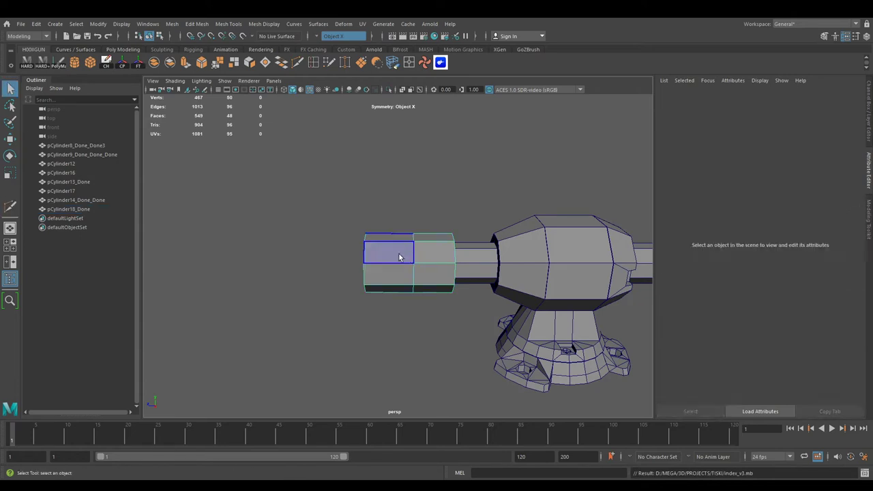
left_click(409, 258)
key("ctrl+e")
mouse_move(419, 284)
left_mouse_down("alt")
mouse_move(375, 227)
mouse_move(331, 274)
left_mouse_up("alt")
key("ctrl+z")
key("ctrl+z")
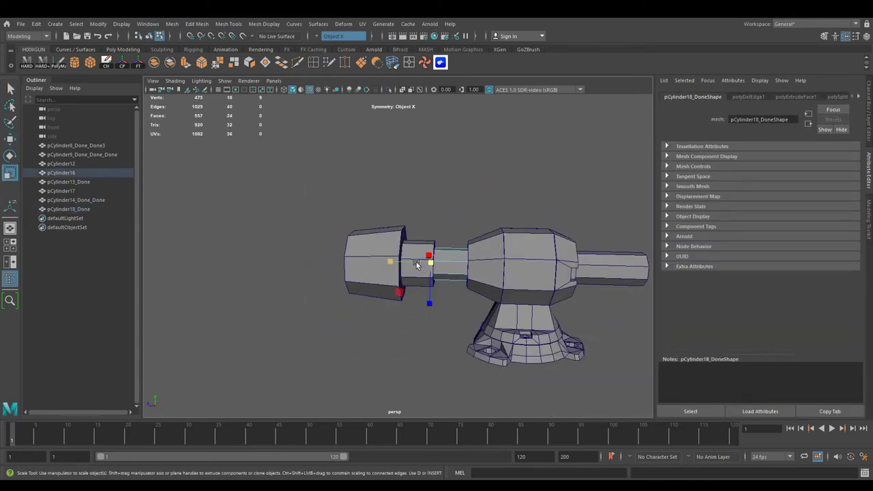
Duplicate and shrink a small end cylinder just ahead of the sliding jaw piece
key("ctrl+d")
scroll(318, 272, "up", 2)
key("r")
mouse_move(318, 273)
left_mouse_down("alt")
mouse_move(353, 272)
mouse_move(382, 286)
mouse_move(329, 293)
mouse_move(305, 278)
mouse_move(334, 257)
left_mouse_up("alt")
left_click(354, 272)
left_click(329, 293)
key("w")
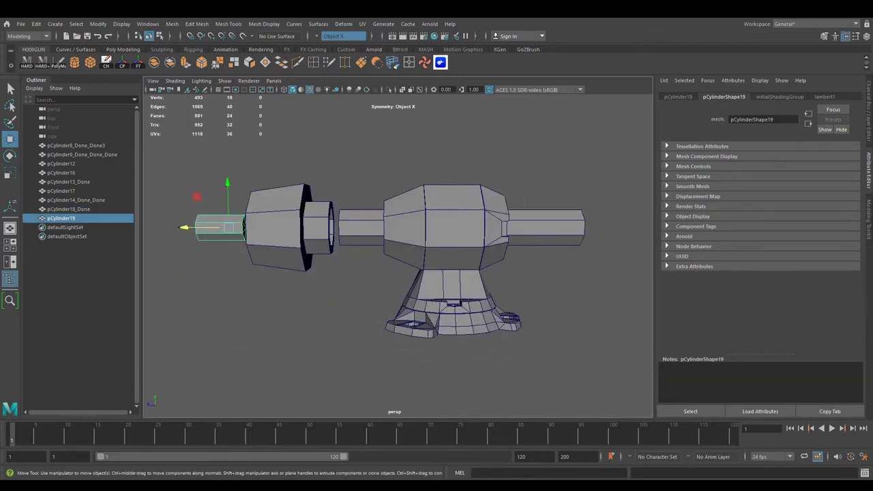
Extrude a jaw plate from the body's front faces and move it below the body
key("q")
left_click(392, 218)
left_click_drag(392, 218, 371, 221, "alt")
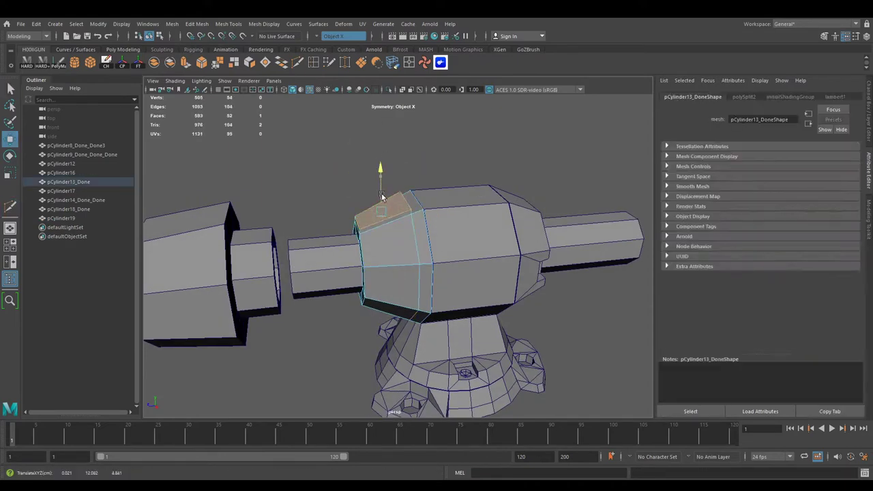
left_click_drag(356, 180, 342, 225, "alt")
key("ctrl+e")
mouse_move(350, 286)
left_mouse_down()
mouse_move(355, 325)
mouse_move(376, 242)
mouse_move(322, 213)
mouse_move(313, 273)
mouse_move(299, 270)
mouse_move(332, 309)
left_mouse_up()
left_click(375, 242)
key("r")
Duplicate the jaw part, rotate it to face the other way and slide it toward the body
left_click(313, 287)
key("w")
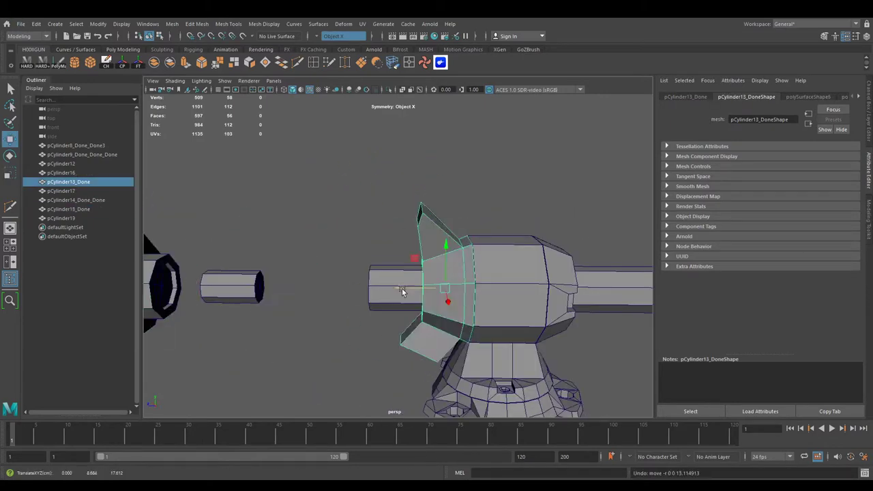
key("ctrl+d")
key("e")
mouse_move(402, 292)
left_mouse_down("alt")
mouse_move(351, 329)
mouse_move(244, 297)
left_mouse_up("alt")
key("w")
middle_click_drag(243, 296, 332, 290)
scroll(342, 291, "up", 3)
mouse_move(344, 292)
left_mouse_down("alt")
mouse_move(390, 286)
mouse_move(441, 316)
left_mouse_up("alt")
Delete the copy's octagonal end-cap faces, refill the cap and poke a centre point
key("F11")
left_click(390, 287)
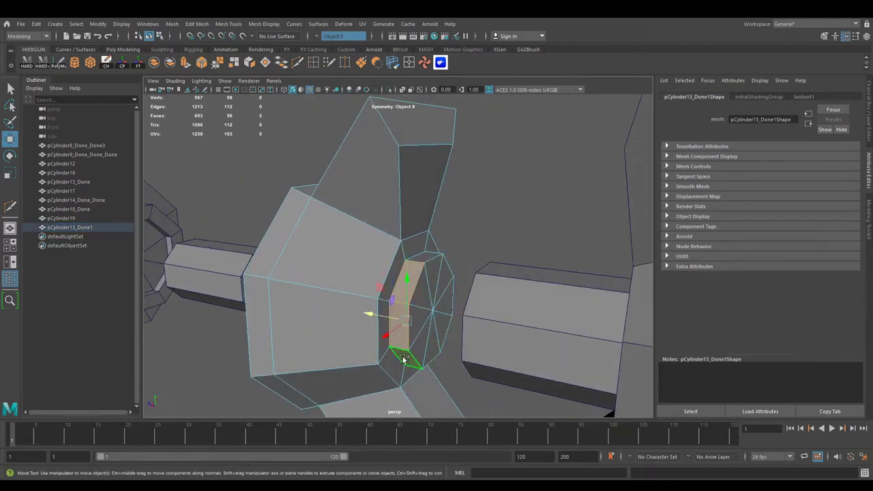
left_click_drag(403, 359, 502, 306, "alt")
left_click(419, 308)
left_click_drag(420, 307, 436, 275, "alt")
mouse_move(434, 357)
left_mouse_down("alt")
mouse_move(409, 307)
mouse_move(376, 273)
mouse_move(394, 319)
mouse_move(419, 321)
mouse_move(403, 243)
mouse_move(445, 331)
mouse_move(466, 333)
mouse_move(423, 331)
mouse_move(523, 294)
mouse_move(407, 275)
left_mouse_up("alt")
key("Delete")
key("ctrl+p")
Extrude the body's jaw again and check the copied jaw and rod in isolated view
left_click(408, 275)
key("w")
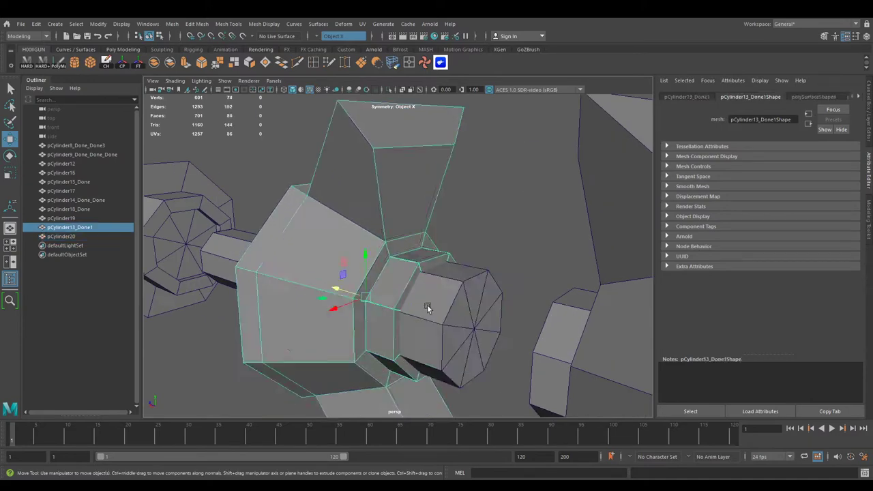
scroll(441, 419, "up", 5)
left_click_drag(421, 316, 347, 236, "alt")
left_click(346, 236)
key("ctrl+e")
mouse_move(458, 303)
left_mouse_down("alt")
mouse_move(521, 296)
mouse_move(310, 334)
mouse_move(476, 384)
mouse_move(369, 307)
left_mouse_up("alt")
left_click(310, 334, "shift")
key("ctrl+1")
left_click_drag(497, 280, 451, 303, "alt")
key("ctrl+1")
Inspect the combined jaw mesh and shorten the rod into a short block
key("w")
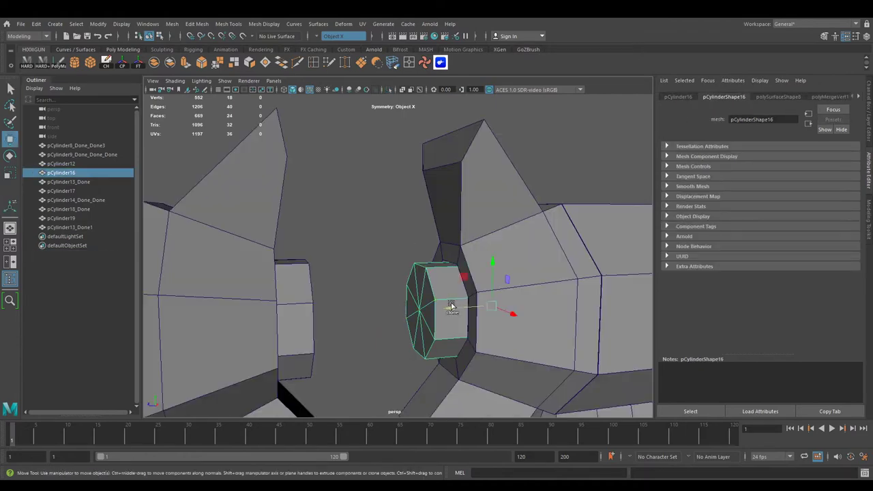
left_click_drag(369, 313, 239, 323, "alt")
left_click_drag(285, 462, 417, 260, "alt")
scroll(417, 260, "up", 3)
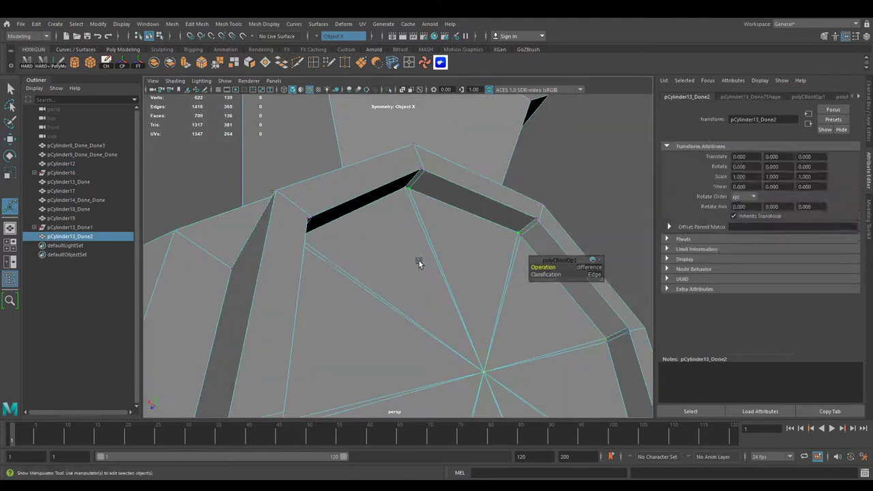
scroll(476, 248, "down", 5)
mouse_move(475, 248)
left_mouse_down("alt")
mouse_move(540, 351)
mouse_move(546, 253)
left_mouse_up("alt")
key("F8")
key("q")
scroll(275, 250, "up", 2)
mouse_move(275, 250)
left_mouse_down()
mouse_move(296, 272)
mouse_move(240, 245)
left_mouse_up()
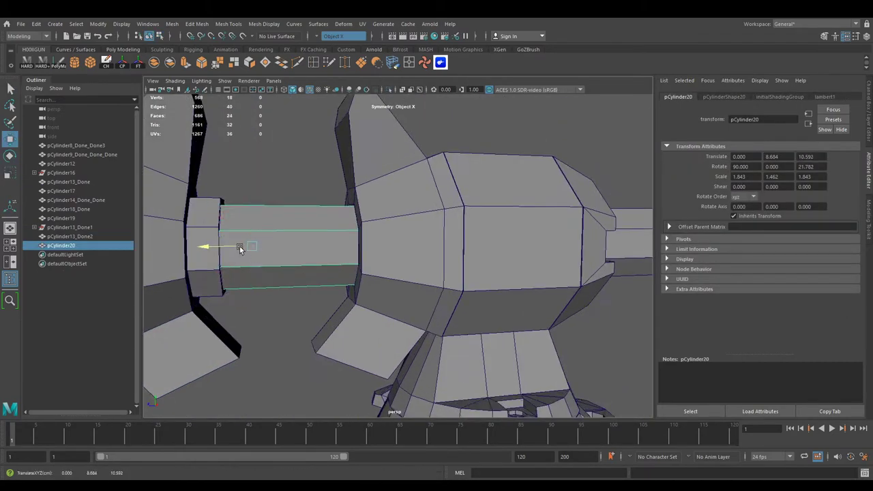
scroll(302, 253, "down", 3)
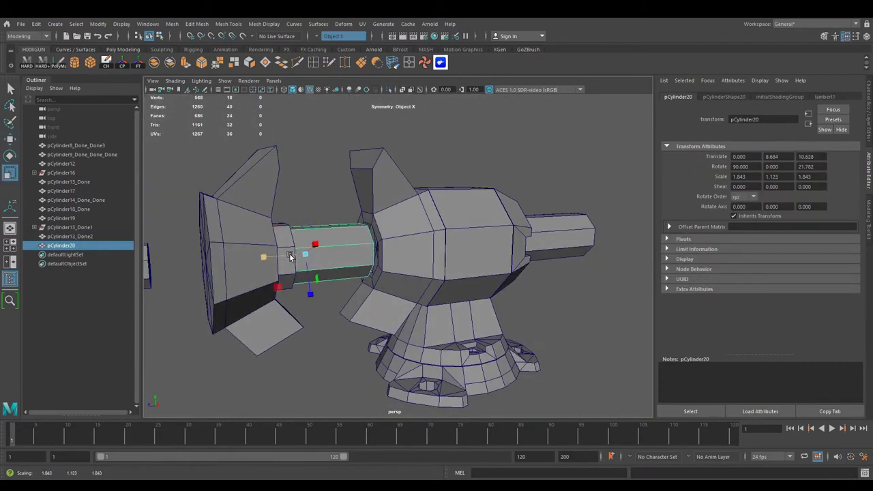
scroll(336, 264, "down", 3)
Select the small end cylinder and the flared sliding jaw to review their edges
left_click(336, 265)
scroll(339, 265, "up", 3)
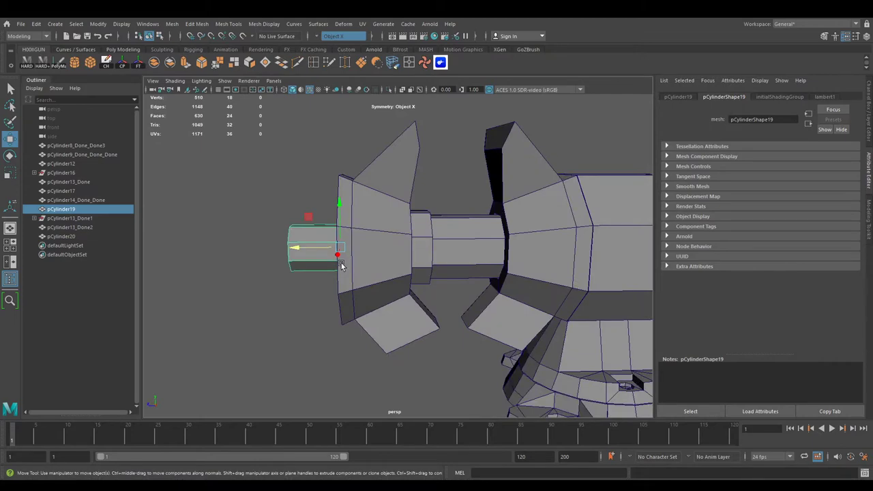
left_click(362, 268)
left_click_drag(361, 268, 325, 288, "alt")
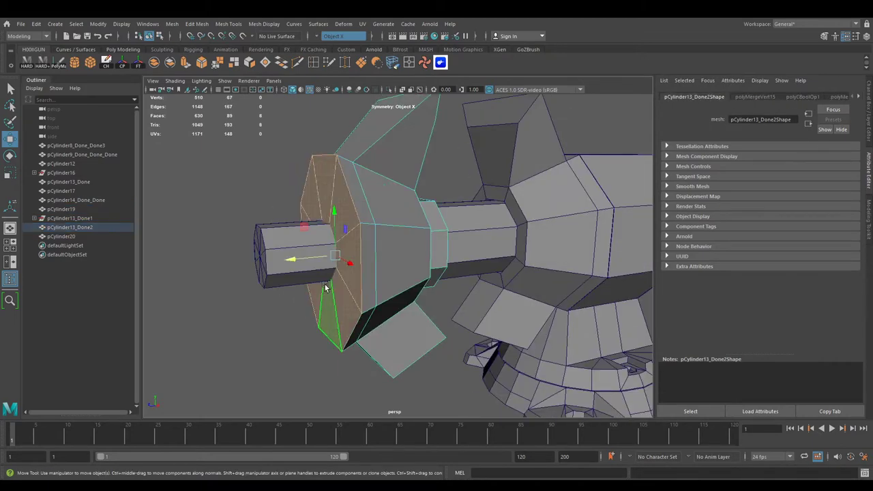
left_click_drag(362, 208, 371, 205, "alt")
left_click(369, 192)
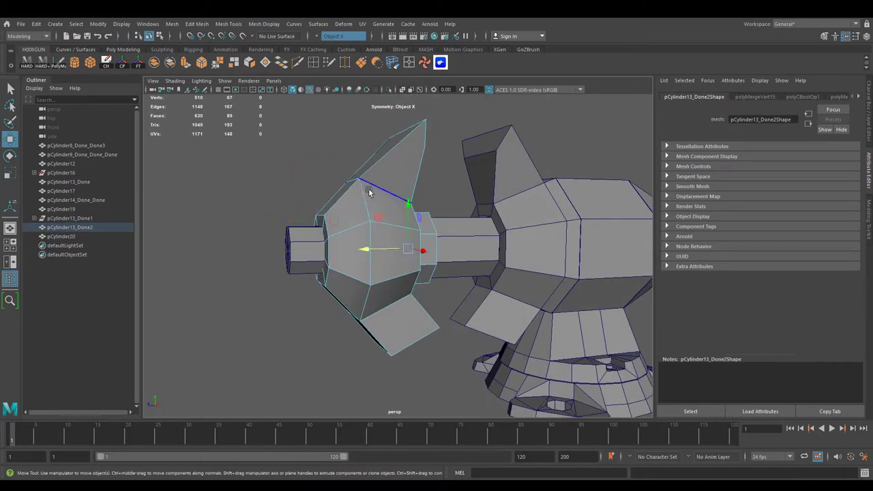
mouse_move(337, 266)
left_mouse_down("alt")
mouse_move(391, 258)
mouse_move(205, 256)
mouse_move(342, 214)
left_mouse_up("alt")
key("ctrl+z")
key("w")
Extrude and scale the top face of the left cylinder piece
left_click(176, 255)
mouse_move(411, 206)
left_mouse_down("alt")
mouse_move(337, 206)
mouse_move(442, 267)
left_mouse_up("alt")
key("r")
left_click_drag(377, 270, 317, 266, "alt")
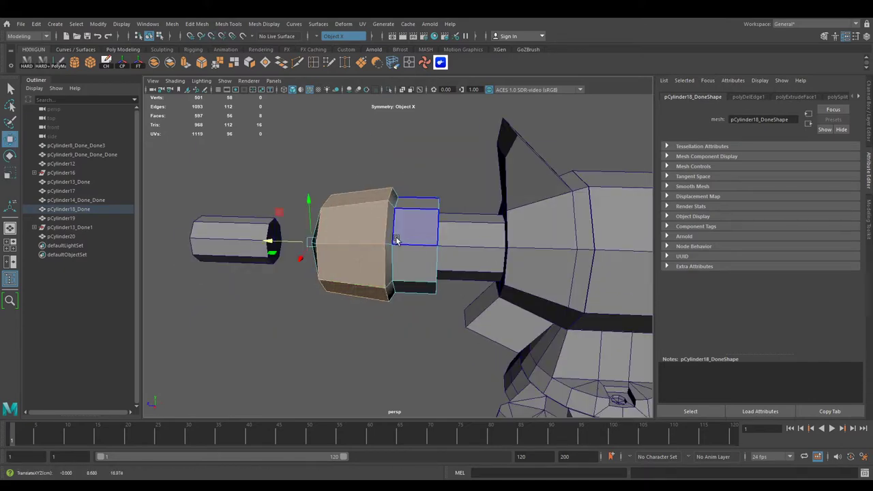
key("ctrl+1")
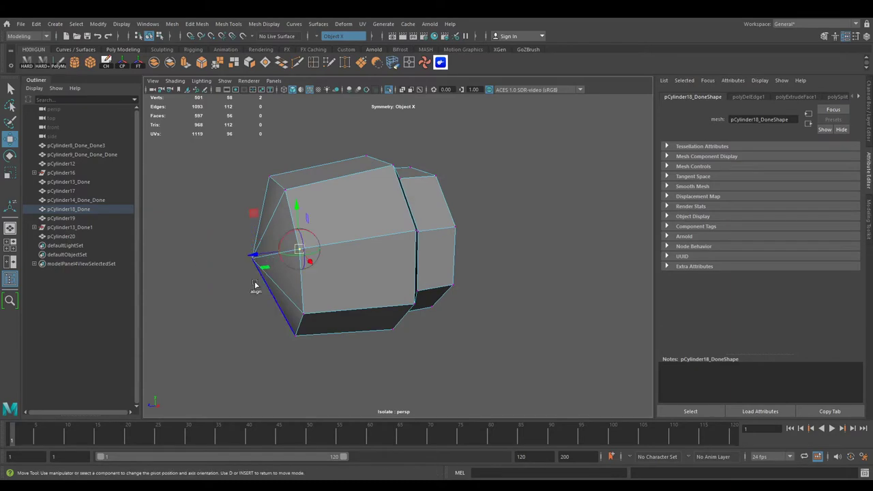
key("ctrl+1")
left_click(332, 172)
key("ctrl+e")
mouse_move(332, 172)
left_mouse_down("alt")
mouse_move(346, 190)
mouse_move(298, 166)
mouse_move(376, 171)
mouse_move(320, 293)
mouse_move(260, 235)
left_mouse_up("alt")
key("w")
Duplicate the small end cylinder and rotate the copy into position
left_click(320, 293)
key("f")
key("ctrl+z")
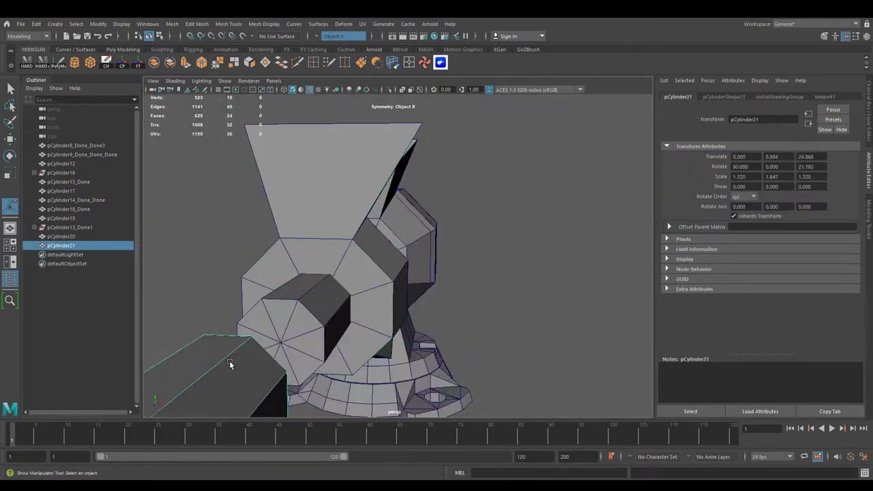
key("e")
left_click_drag(230, 361, 320, 341, "alt")
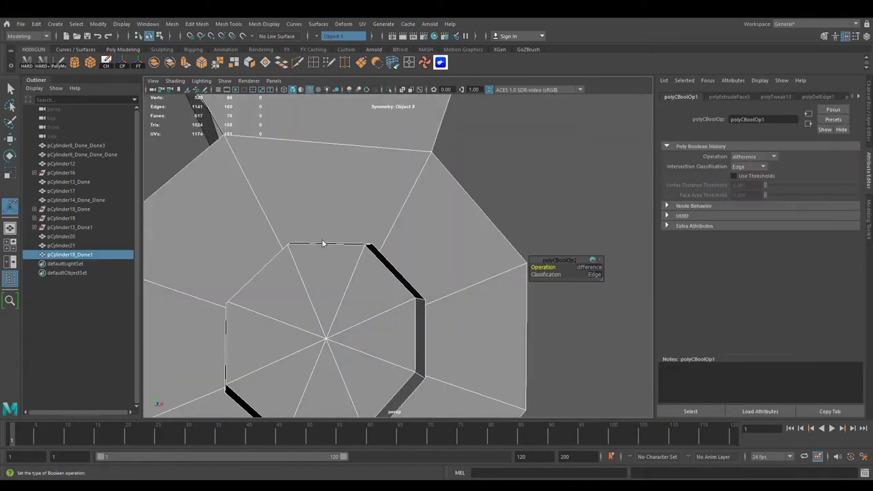
scroll(372, 266, "up", 3)
scroll(372, 266, "down", 5)
mouse_move(372, 266)
left_mouse_down("alt")
mouse_move(355, 273)
mouse_move(523, 275)
mouse_move(253, 264)
left_mouse_up("alt")
Select the new cylinder and the end rod's cap faces, then clear the selection
key("w")
left_click(355, 273)
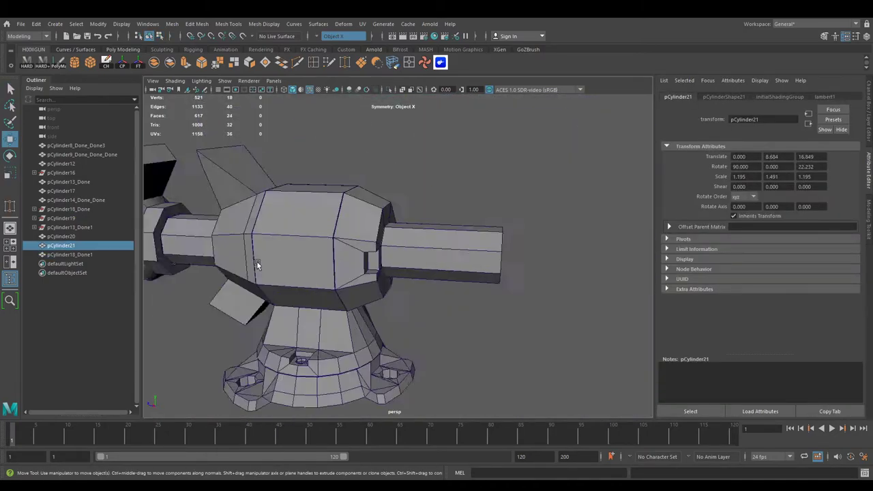
right_click_drag(253, 264, 335, 220)
left_click(354, 270)
mouse_move(354, 270)
left_mouse_down("alt")
mouse_move(399, 250)
mouse_move(302, 230)
mouse_move(349, 177)
mouse_move(322, 340)
left_mouse_up("alt")
left_click(399, 250)
key("q")
Create pCube1 and scale it into a flat slab on top of the vise body
key("w")
key("r")
mouse_move(307, 273)
left_mouse_down("alt")
mouse_move(355, 225)
mouse_move(314, 191)
left_mouse_up("alt")
mouse_move(396, 259)
left_mouse_down()
mouse_move(429, 263)
mouse_move(344, 204)
mouse_move(341, 246)
mouse_move(400, 244)
mouse_move(393, 251)
left_mouse_up()
key("q")
key("r")
mouse_move(392, 251)
left_mouse_down("alt")
mouse_move(385, 256)
mouse_move(417, 256)
mouse_move(410, 259)
mouse_move(384, 224)
left_mouse_up("alt")
Extrude a face on the vise body, inspect it in isolation, then undo the extrusion
key("w")
key("F11")
left_click(444, 243)
key("ctrl+e")
key("F8")
key("ctrl+1")
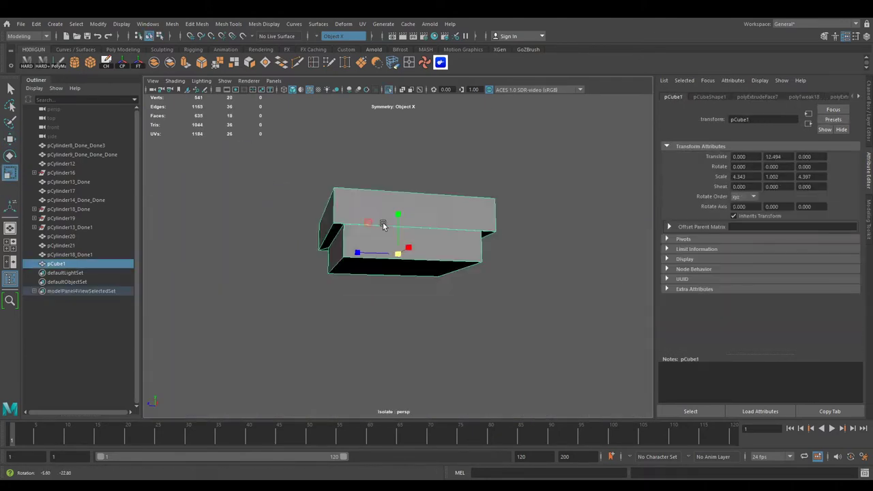
key("ctrl+1")
left_click_drag(440, 314, 349, 253, "alt")
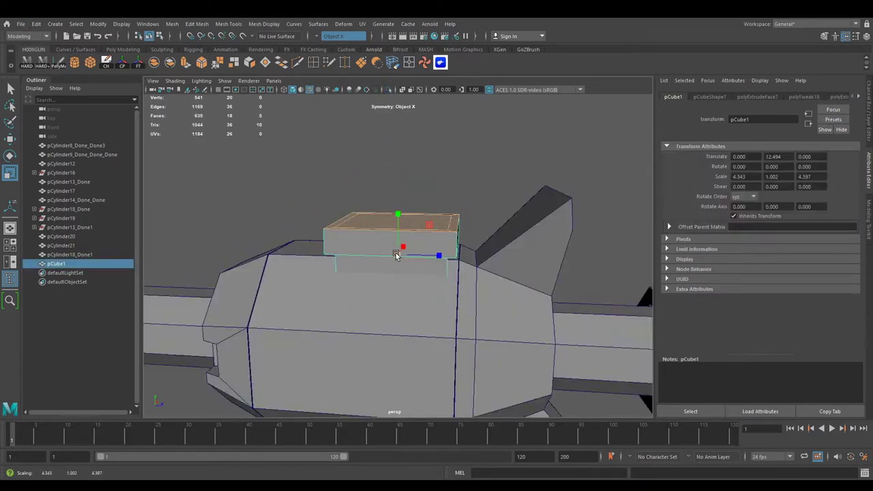
key("ctrl+1")
key("ctrl+z")
left_click_drag(462, 274, 373, 319, "alt")
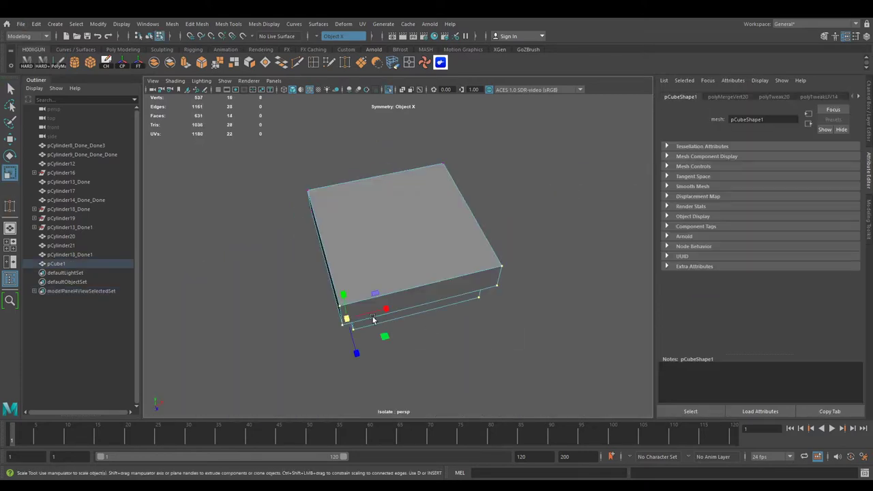
key("ctrl+1")
mouse_move(507, 239)
left_mouse_down("alt")
mouse_move(341, 269)
mouse_move(445, 277)
mouse_move(409, 259)
left_mouse_up("alt")
Duplicate the top face into a separate object and scale it into a thin plate on the body side
key("f")
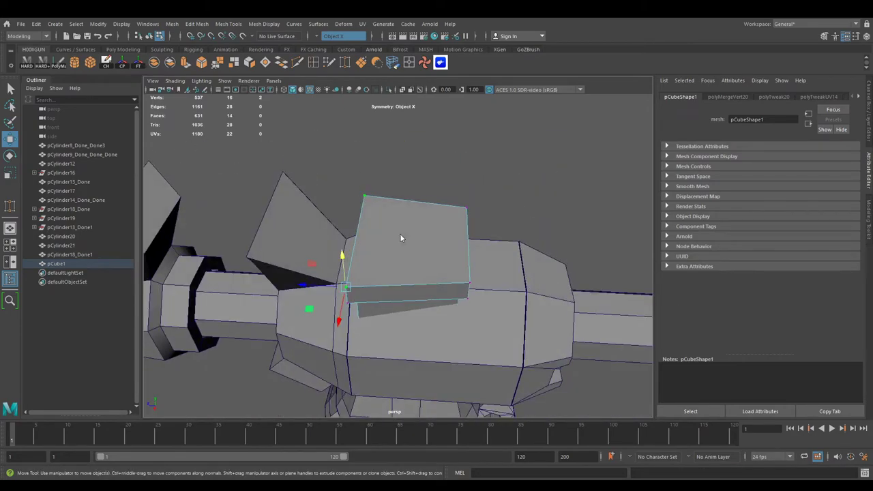
right_click_drag(408, 213, 407, 232, "shift")
mouse_move(409, 210)
left_mouse_down()
mouse_move(431, 217)
mouse_move(410, 225)
left_mouse_up()
key("w")
right_click_drag(409, 226, 376, 214, "alt")
left_click_drag(375, 214, 179, 263, "alt")
right_click_drag(179, 263, 425, 234, "alt")
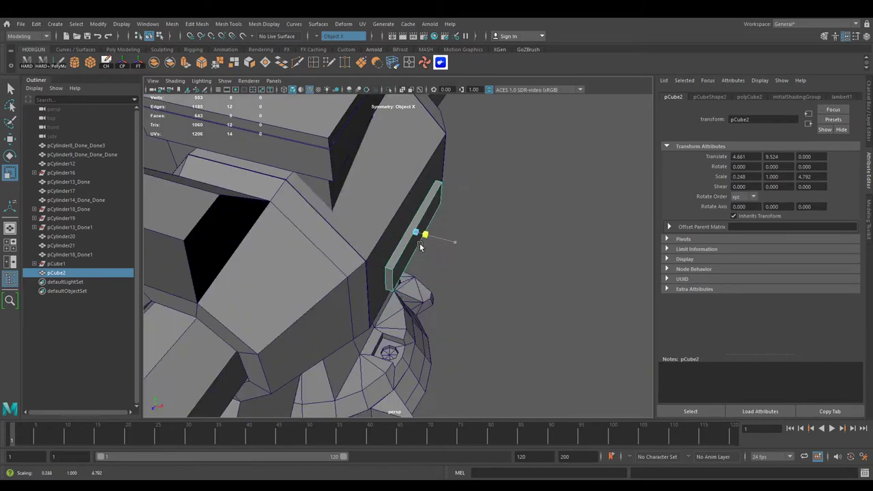
left_click_drag(425, 234, 384, 196, "alt")
right_click_drag(384, 195, 477, 189, "alt")
left_click_drag(478, 189, 380, 220, "alt")
Bevel the plate's edges, then inset and extrude its front face into a recessed framed panel
key("ctrl+b")
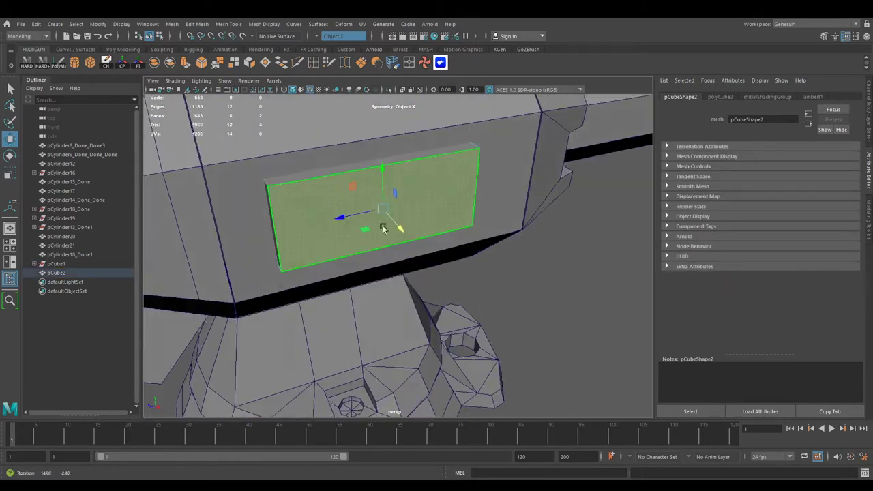
key("ctrl+e")
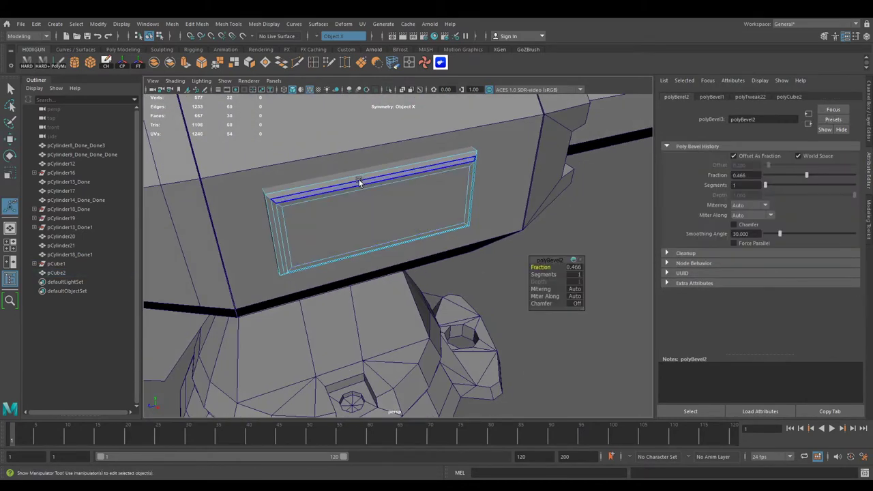
key("q")
mouse_move(363, 178)
left_mouse_down("alt")
mouse_move(454, 201)
mouse_move(369, 195)
mouse_move(427, 238)
mouse_move(383, 191)
mouse_move(371, 192)
mouse_move(643, 365)
left_mouse_up("alt")
key("ctrl+e")
left_click(367, 214)
left_click_drag(367, 214, 336, 229, "alt")
Isolate the jaw piece and Multi-Cut new edges across its octagonal end
key("w")
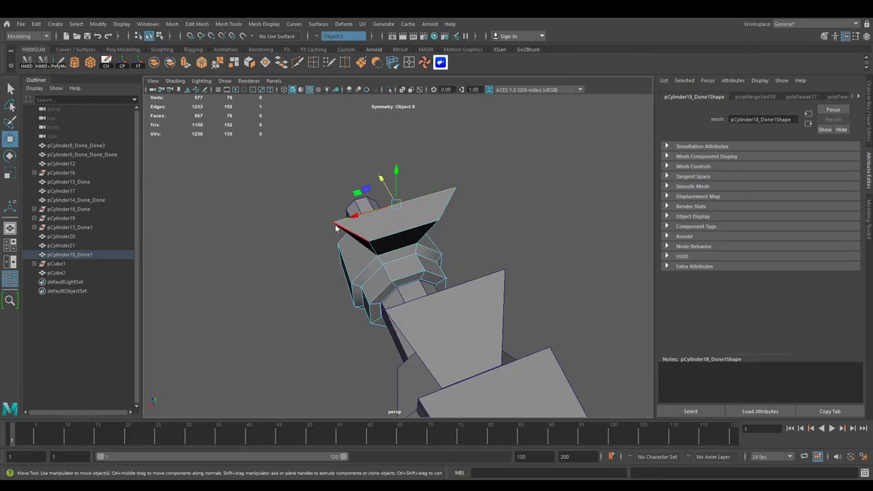
key("F8")
mouse_move(403, 230)
left_mouse_down("alt")
mouse_move(319, 222)
mouse_move(268, 238)
mouse_move(304, 216)
mouse_move(429, 219)
left_mouse_up("alt")
key("ctrl+1")
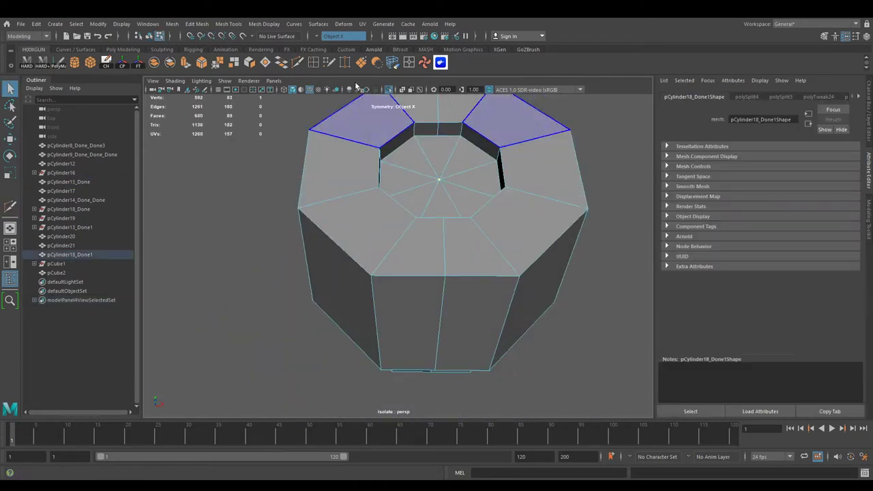
key("q")
mouse_move(444, 258)
left_mouse_down("alt")
mouse_move(382, 204)
mouse_move(441, 243)
mouse_move(300, 153)
left_mouse_up("alt")
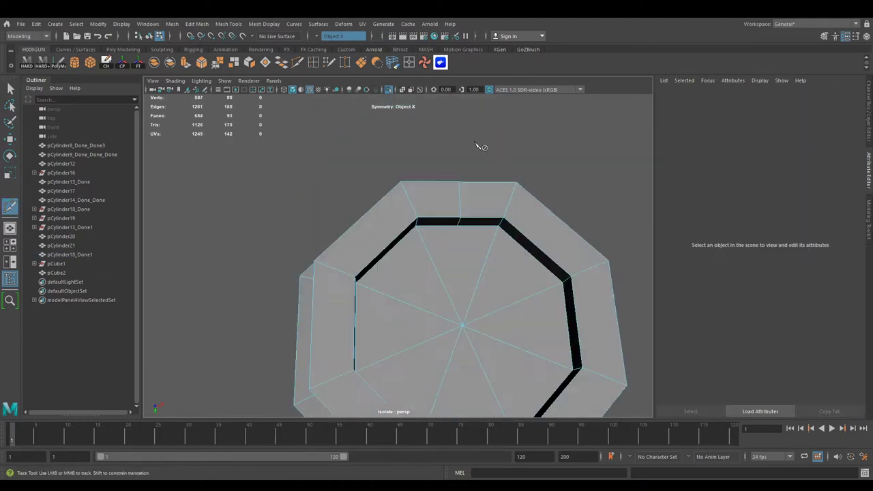
key("q")
left_click_drag(481, 314, 428, 281, "alt")
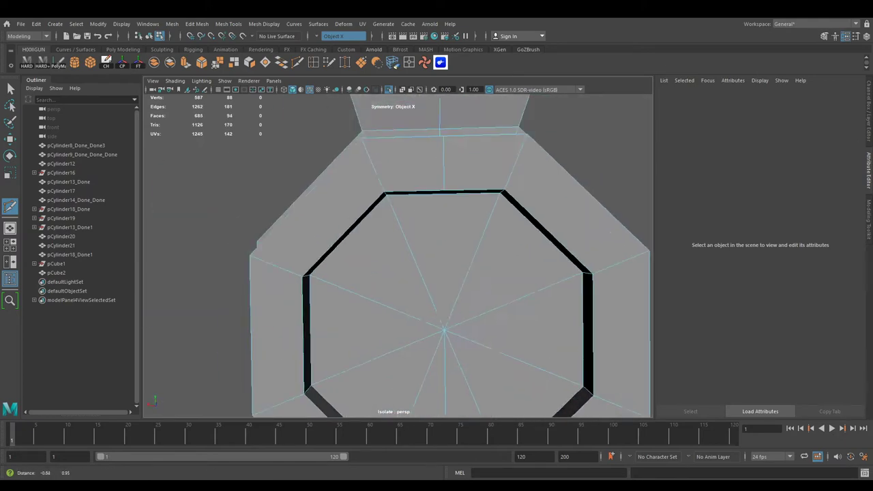
left_click(428, 281)
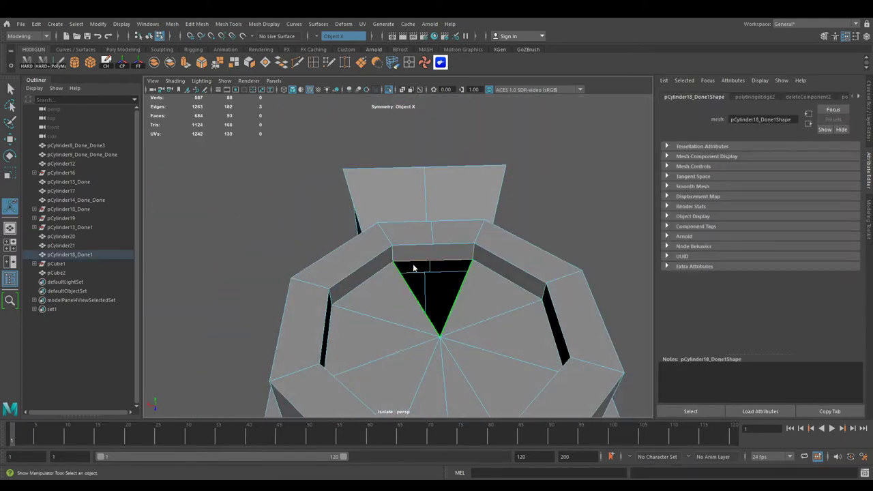
mouse_move(420, 256)
left_mouse_down("alt")
mouse_move(423, 303)
mouse_move(434, 268)
mouse_move(493, 234)
mouse_move(409, 259)
left_mouse_up("alt")
Insert an edge loop around the jaw's octagonal section and review the whole model
key("y")
scroll(383, 298, "up", 3)
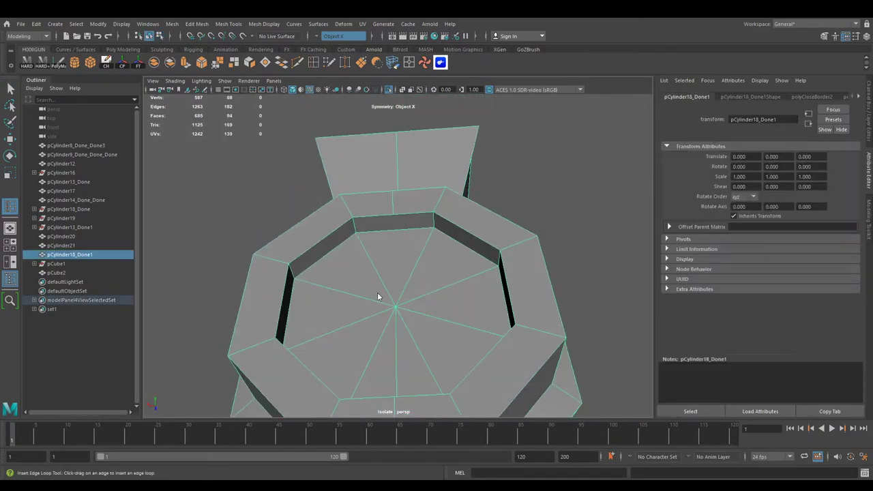
left_click(364, 273)
left_click(550, 217)
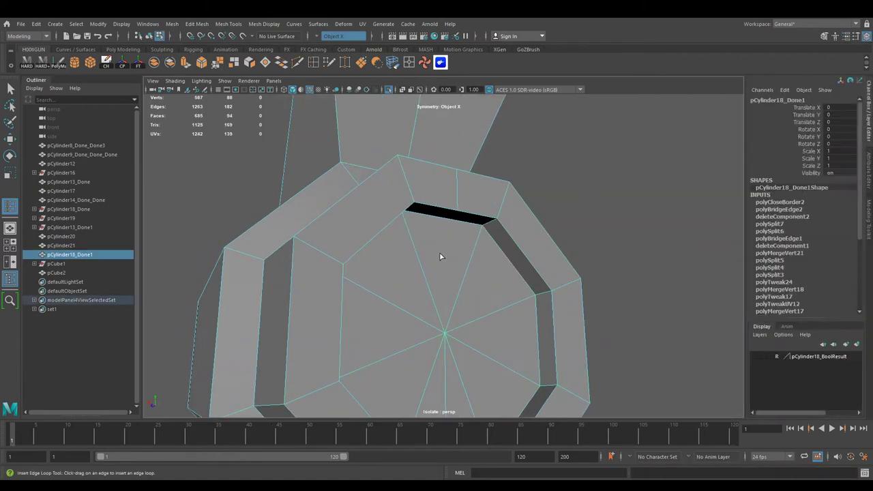
left_click(403, 259)
scroll(403, 259, "down", 5)
left_click_drag(285, 343, 518, 310, "alt")
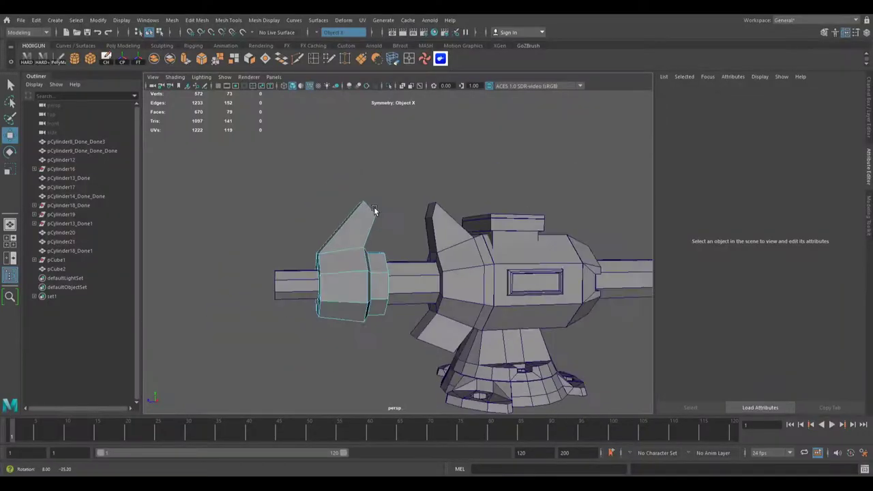
scroll(374, 207, "up", 3)
scroll(377, 222, "up", 2)
mouse_move(366, 243)
left_mouse_down("alt")
mouse_move(327, 259)
mouse_move(320, 226)
mouse_move(296, 284)
mouse_move(417, 222)
mouse_move(348, 204)
left_mouse_up("alt")
Mirror the jaw piece and delete the unwanted edges from the mesh
left_click(314, 211, "ctrl")
key("w")
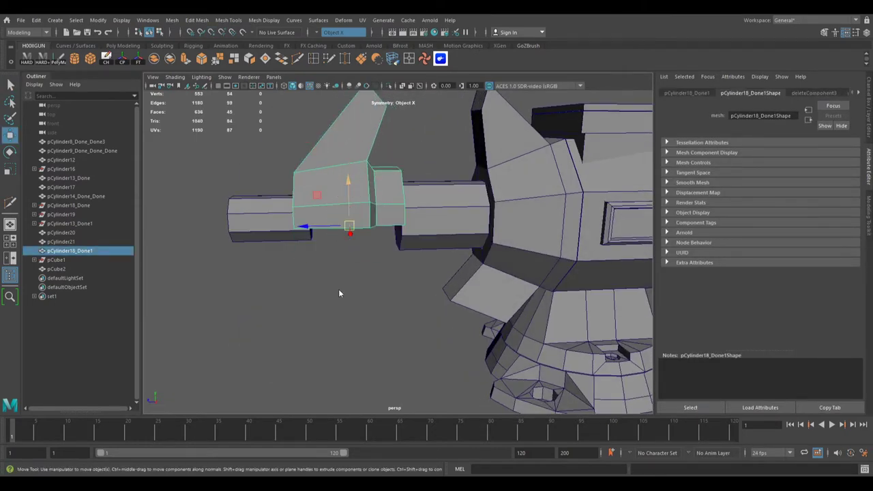
right_click_drag(554, 300, 382, 291)
key("q")
scroll(353, 198, "up", 4)
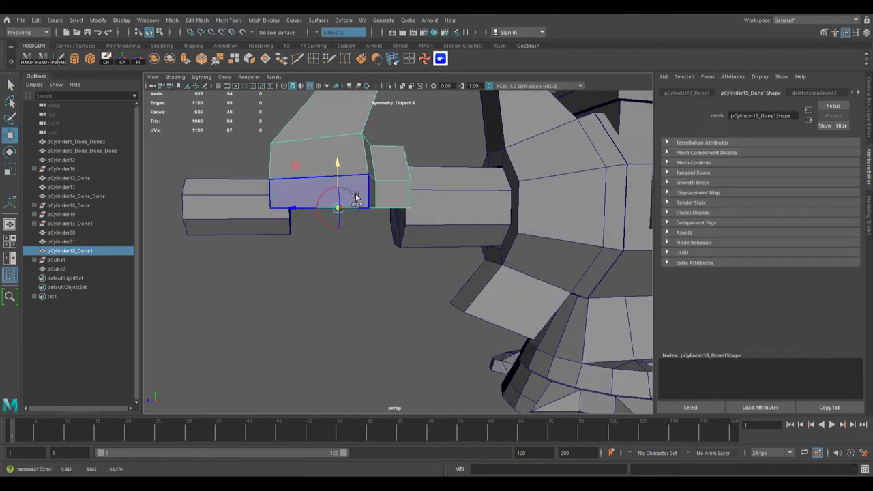
key("ctrl+z")
left_click_drag(353, 174, 342, 222, "alt")
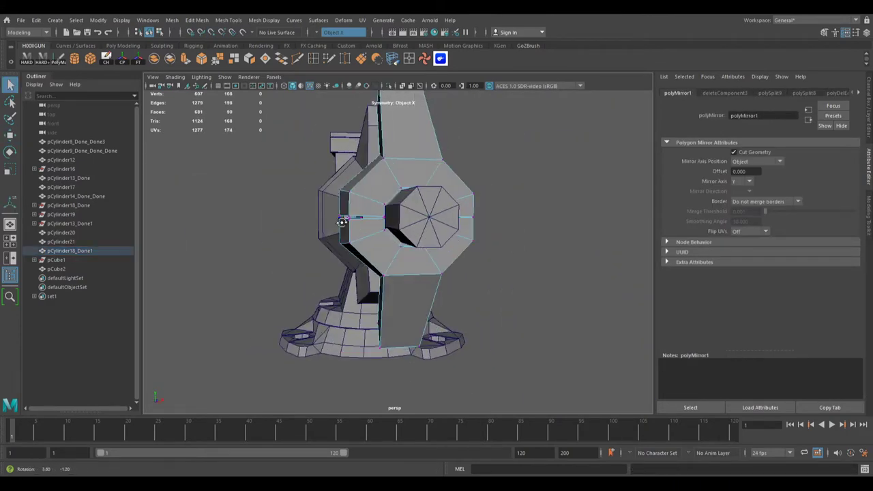
key("Delete")
mouse_move(492, 211)
left_mouse_down("alt")
mouse_move(330, 222)
mouse_move(409, 230)
left_mouse_up("alt")
Isolate the cylinder, cap its octagonal opening, and poke the cap into triangles
left_click(365, 231)
key("w")
key("ctrl+1")
key("f")
left_click_drag(322, 234, 359, 257, "alt")
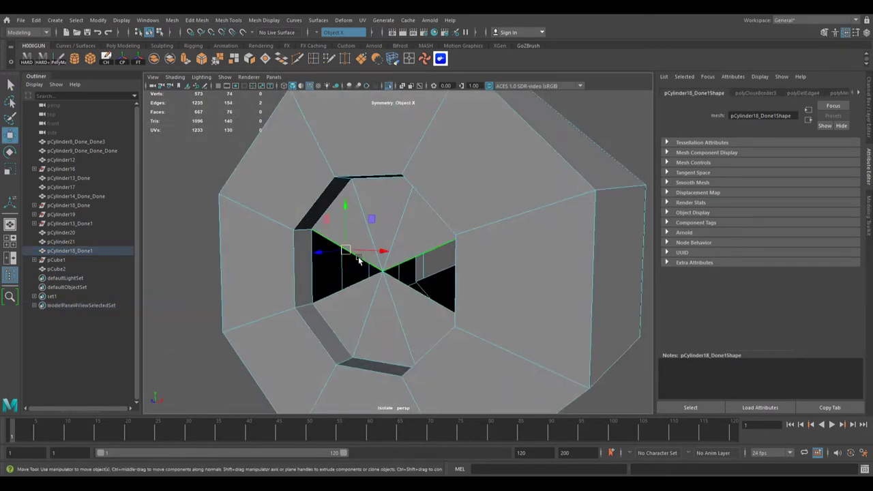
key("Delete")
left_click_drag(457, 259, 346, 169, "alt")
key("t")
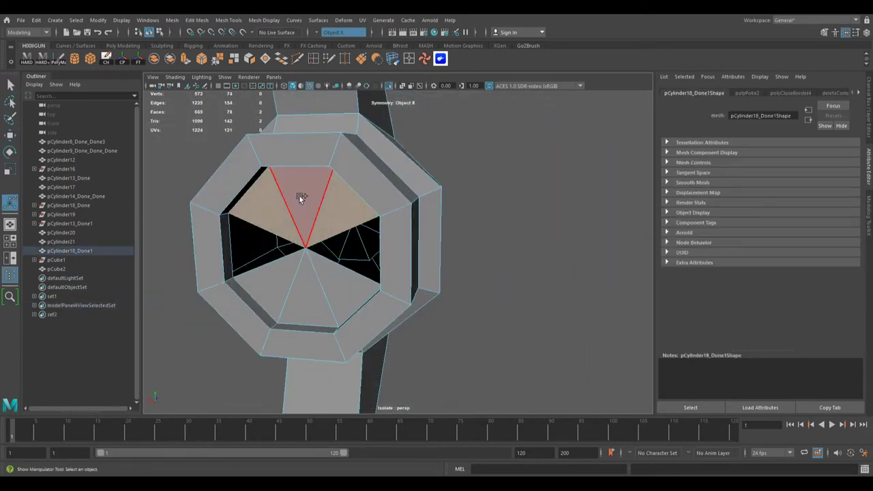
key("Delete")
left_click_drag(355, 225, 228, 181, "alt")
left_click_drag(437, 259, 485, 246, "alt")
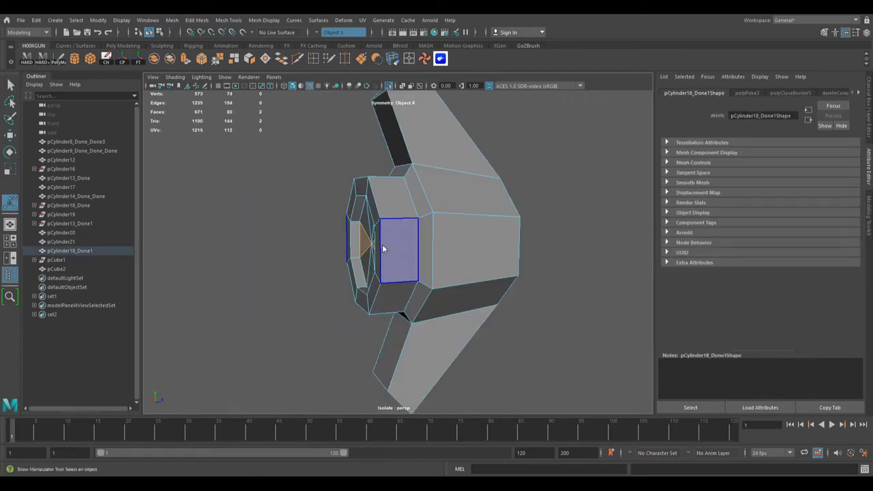
Isolate the other cylinder piece and merge its stray vertices
left_click(486, 245)
key("ctrl+1")
left_click(384, 271)
key("ctrl+1")
right_click_drag(435, 263, 466, 267, "shift")
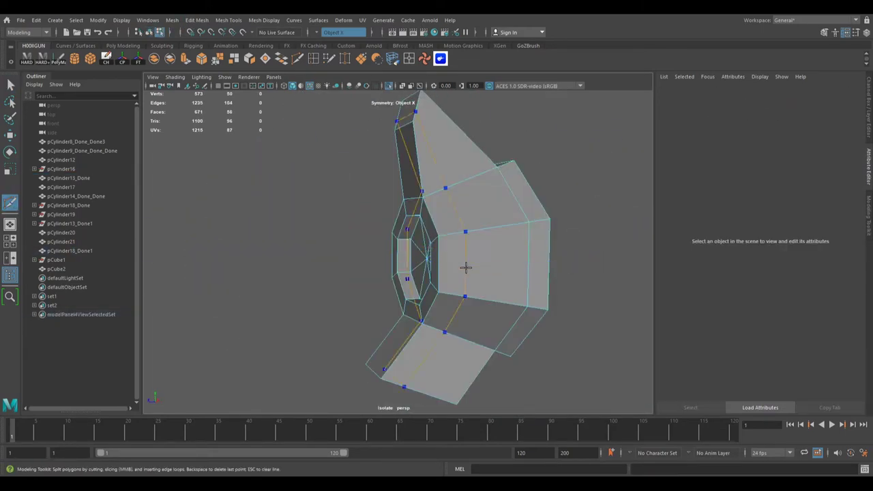
left_click(437, 231)
right_click_drag(437, 231, 474, 267, "shift")
left_click_drag(474, 267, 409, 259, "alt")
Mirror the piece across its axis and separate the octagonal cap face
key("q")
left_click_drag(344, 244, 409, 259)
scroll(439, 302, "up", 3)
scroll(346, 319, "up", 2)
right_click_drag(346, 318, 334, 219, "shift")
scroll(433, 239, "down", 3)
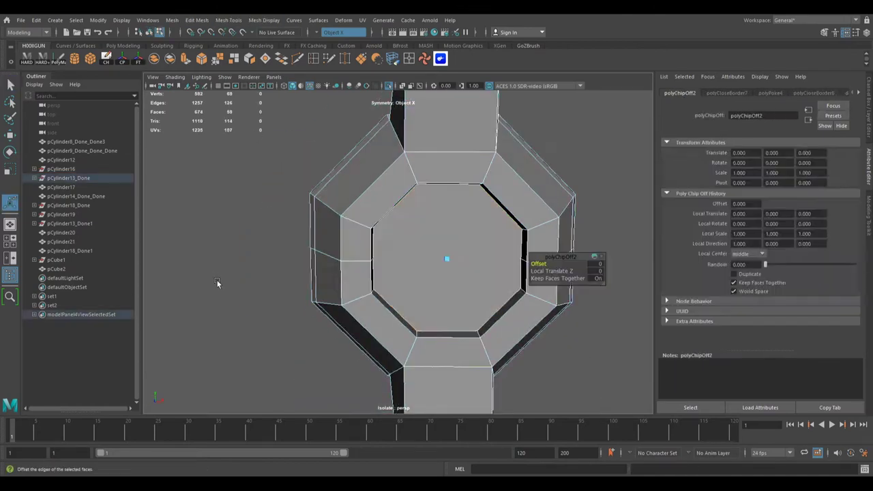
key("q")
mouse_move(247, 166)
left_mouse_down("alt")
mouse_move(384, 282)
mouse_move(422, 201)
left_mouse_up("alt")
mouse_move(279, 146)
left_mouse_down()
mouse_move(511, 345)
mouse_move(317, 250)
mouse_move(263, 254)
left_mouse_up()
mouse_move(264, 253)
right_mouse_down("alt")
mouse_move(331, 236)
mouse_move(287, 246)
right_mouse_up("alt")
Extrude both jaw fins' faces sideways
left_click(331, 235)
left_click(269, 250)
key("ctrl+e")
mouse_move(283, 244)
left_mouse_down()
mouse_move(325, 247)
mouse_move(398, 223)
mouse_move(386, 248)
mouse_move(267, 136)
left_mouse_up()
left_click(397, 223)
key("ctrl+e")
left_click(267, 136)
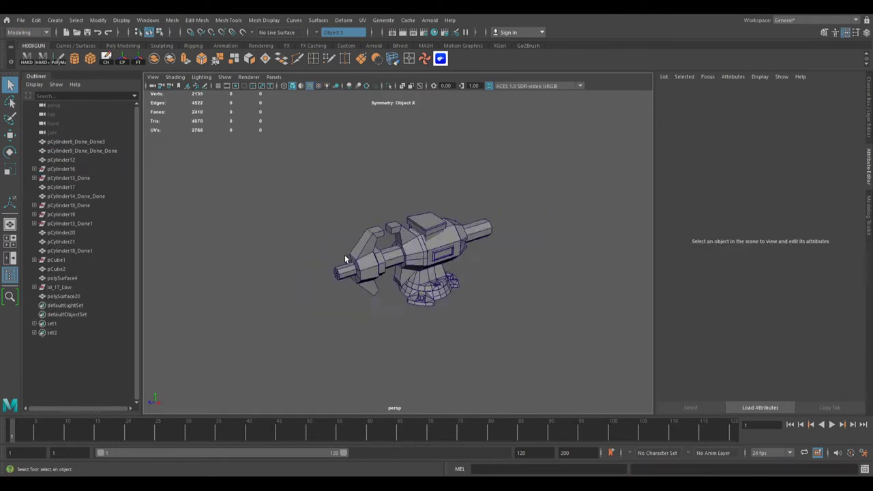
Place the reference vise beside the model and orbit around its parts
left_click_drag(352, 296, 513, 324)
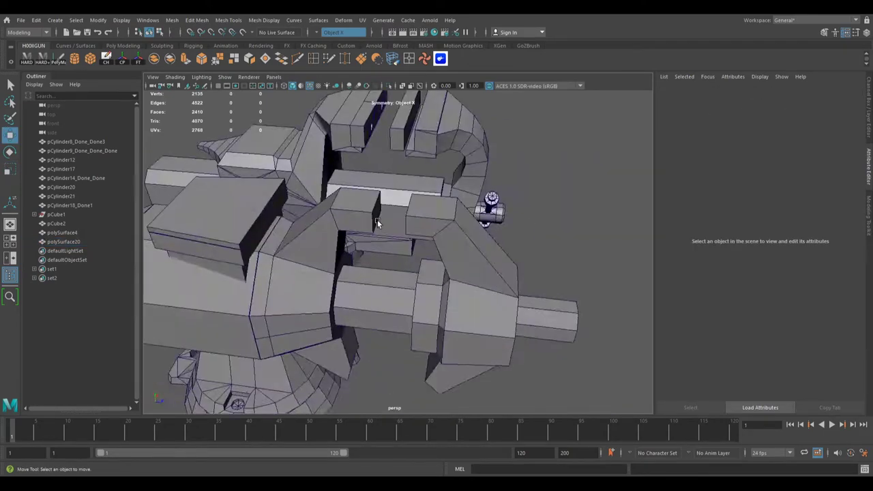
scroll(378, 223, "down", 5)
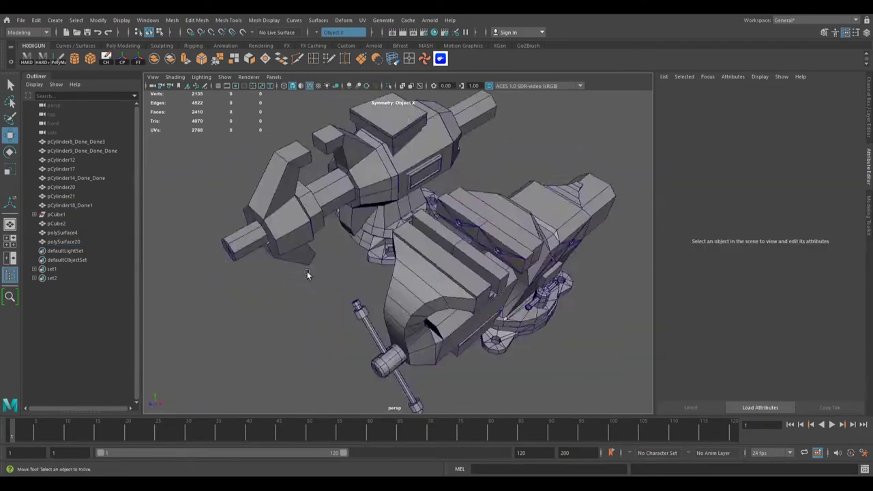
left_click_drag(307, 273, 418, 294, "alt")
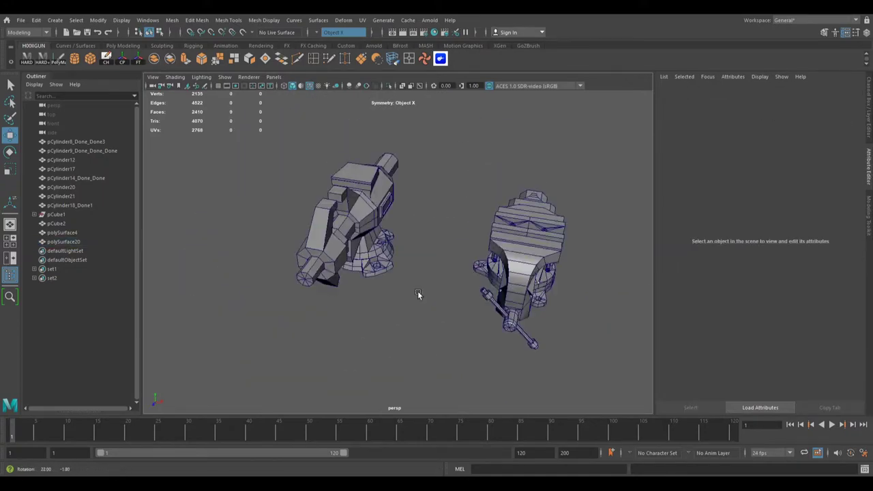
mouse_move(522, 276)
left_mouse_down("alt")
mouse_move(214, 180)
mouse_move(316, 269)
mouse_move(391, 261)
mouse_move(408, 195)
mouse_move(405, 325)
mouse_move(236, 305)
mouse_move(316, 252)
mouse_move(354, 260)
mouse_move(293, 267)
mouse_move(382, 273)
mouse_move(316, 271)
mouse_move(273, 210)
mouse_move(477, 254)
mouse_move(382, 287)
mouse_move(325, 276)
mouse_move(380, 283)
mouse_move(303, 294)
mouse_move(355, 245)
left_mouse_up("alt")
left_click(214, 181)
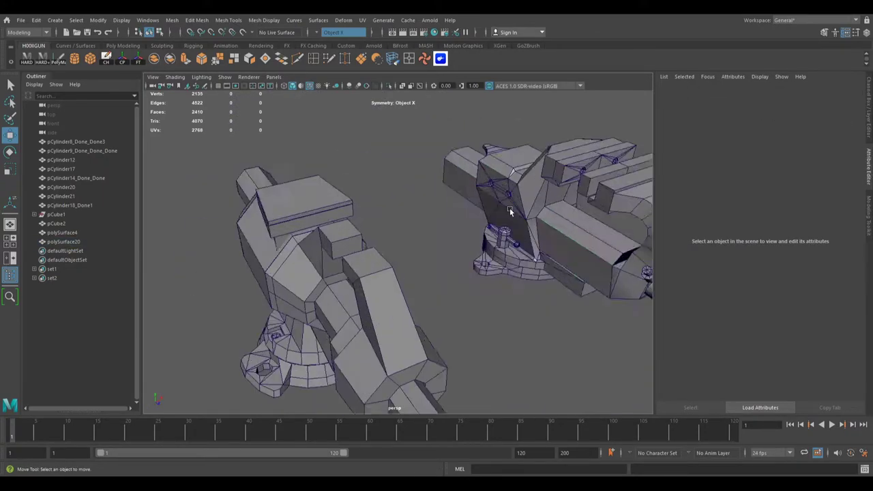
Extrude and scale jaw faces, then extrude the body block's top face
left_click(316, 252)
key("ctrl+e")
key("ctrl+e")
left_click(250, 230)
key("ctrl+F11")
key("r")
scroll(382, 287, "up", 5)
left_click(365, 293)
left_click(375, 231)
key("ctrl+e")
mouse_move(275, 247)
left_mouse_down("alt")
mouse_move(351, 236)
mouse_move(395, 213)
mouse_move(438, 275)
left_mouse_up("alt")
key("w")
mouse_move(395, 249)
left_mouse_down("alt")
mouse_move(403, 302)
mouse_move(366, 289)
mouse_move(423, 289)
mouse_move(386, 220)
mouse_move(417, 235)
mouse_move(450, 225)
left_mouse_up("alt")
left_click(423, 289)
Scale four jaw faces outward and duplicate the face strip into a separate jaw plate
left_click(451, 225)
key("r")
mouse_move(456, 274)
left_mouse_down("alt")
mouse_move(363, 244)
mouse_move(385, 271)
mouse_move(464, 280)
mouse_move(371, 246)
left_mouse_up("alt")
mouse_move(423, 239)
left_mouse_down()
mouse_move(437, 255)
mouse_move(397, 247)
mouse_move(423, 253)
mouse_move(402, 238)
mouse_move(415, 236)
mouse_move(505, 257)
mouse_move(502, 268)
mouse_move(340, 227)
mouse_move(447, 219)
mouse_move(503, 234)
mouse_move(598, 279)
mouse_move(527, 301)
mouse_move(573, 321)
mouse_move(503, 323)
mouse_move(460, 312)
mouse_move(477, 299)
mouse_move(475, 324)
mouse_move(321, 305)
left_mouse_up()
key("w")
left_click(502, 267)
left_click(341, 227)
key("ctrl+d")
Bevel the selected edges, weld stray vertices, and Multi-Cut new edges across the jaw top
mouse_move(446, 314)
left_mouse_down("alt")
mouse_move(398, 244)
mouse_move(323, 234)
mouse_move(575, 202)
mouse_move(389, 269)
mouse_move(438, 197)
mouse_move(448, 199)
mouse_move(409, 225)
mouse_move(438, 220)
left_mouse_up("alt")
key("ctrl+b")
right_click_drag(439, 220, 494, 140, "alt")
mouse_move(494, 140)
left_mouse_down("alt")
mouse_move(454, 222)
mouse_move(414, 277)
mouse_move(430, 249)
mouse_move(400, 270)
mouse_move(462, 234)
mouse_move(423, 266)
left_mouse_up("alt")
left_click(433, 237)
left_click(430, 249)
right_click(461, 241)
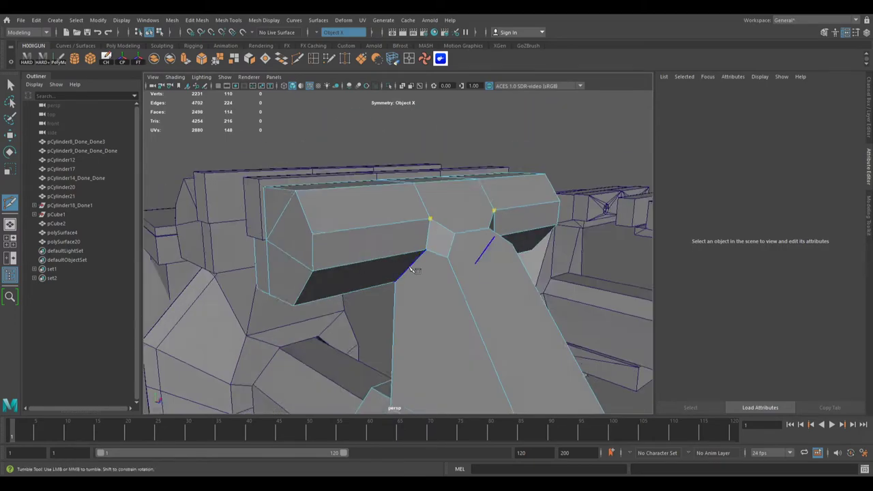
right_click_drag(423, 266, 410, 276, "alt")
left_click_drag(410, 276, 436, 273, "alt")
middle_click_drag(437, 273, 450, 270, "alt")
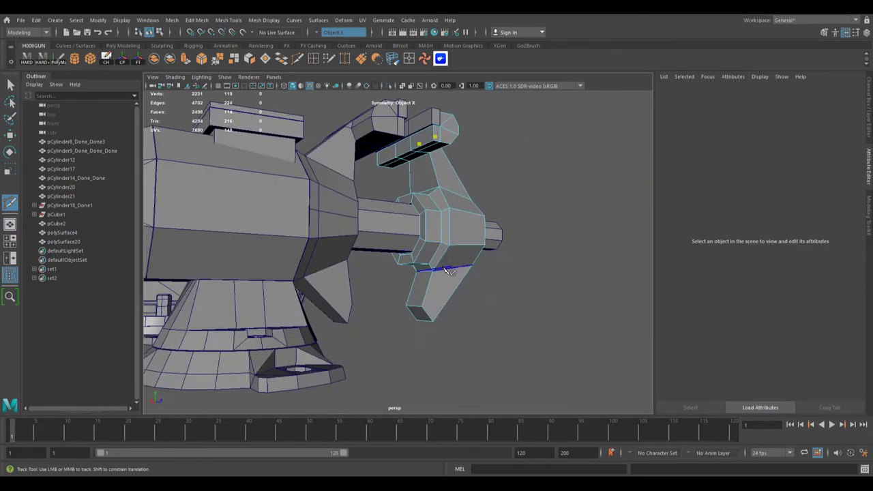
mouse_move(450, 271)
left_mouse_down("alt")
mouse_move(643, 350)
mouse_move(351, 249)
left_mouse_up("alt")
Select a jaw face and zoom out to review the whole vise
key("w")
left_click(393, 290)
mouse_move(398, 295)
left_mouse_down("alt")
mouse_move(499, 331)
mouse_move(453, 269)
left_mouse_up("alt")
left_click(415, 293)
left_click_drag(414, 293, 450, 234, "alt")
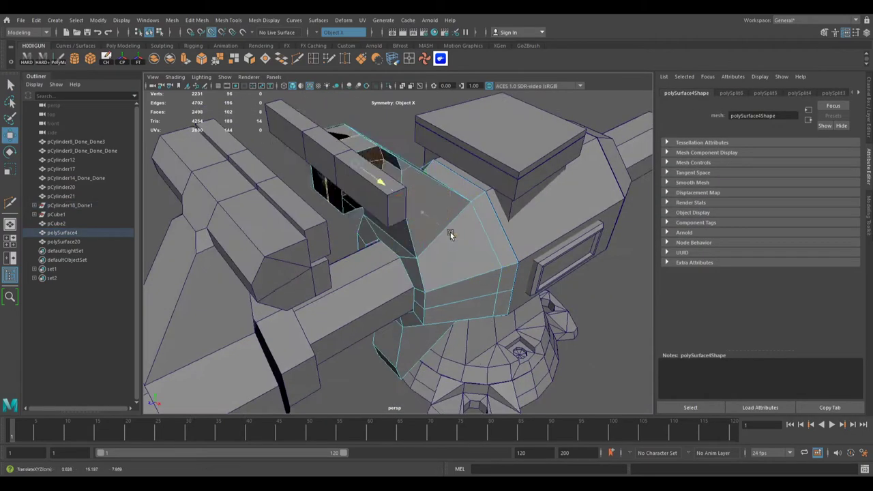
mouse_move(392, 219)
left_mouse_down("alt")
mouse_move(310, 262)
mouse_move(450, 141)
mouse_move(288, 184)
left_mouse_up("alt")
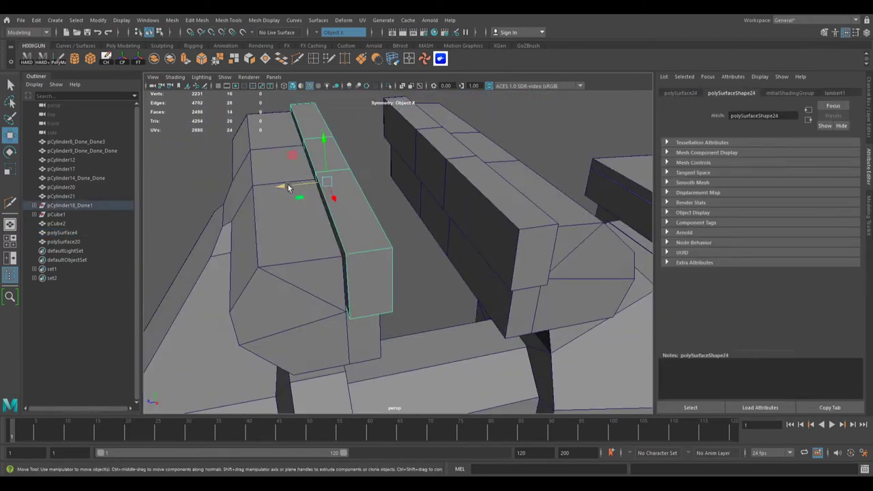
Rename the vise base object to Base2 in the Outliner
right_click_drag(288, 185, 335, 295, "alt")
left_click(32, 206)
left_click(63, 230)
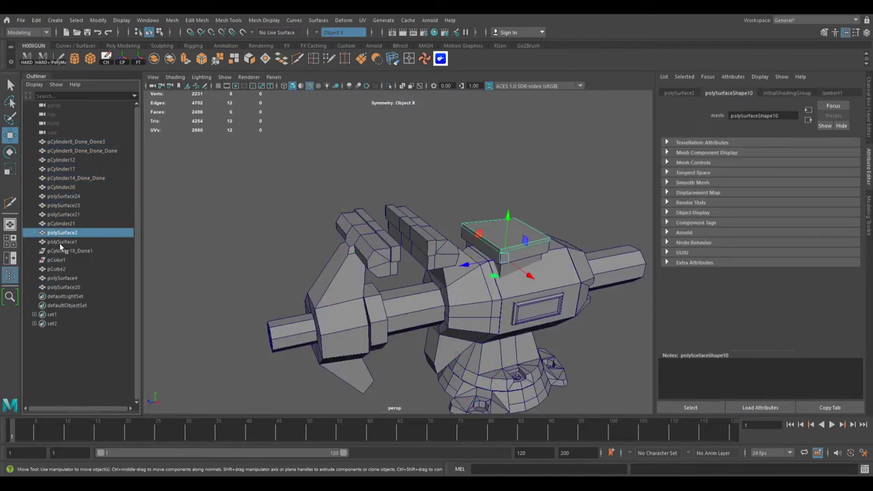
double_click(85, 142)
type("Base2")
key("Return")
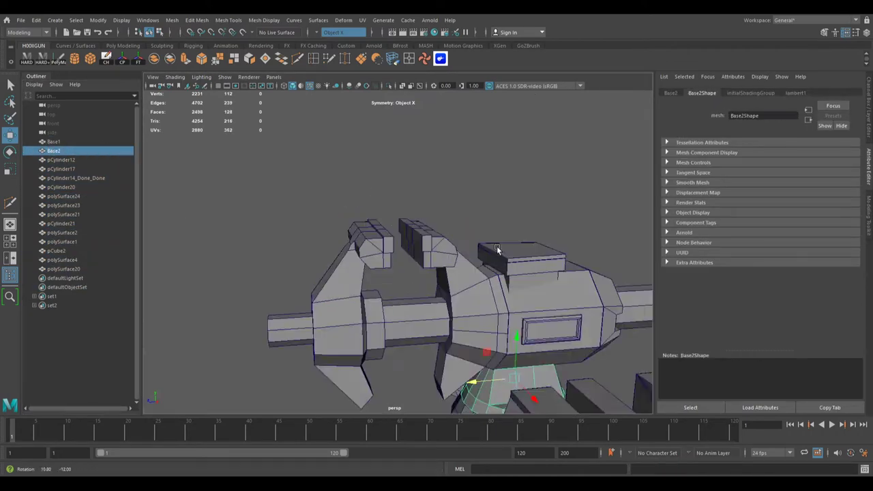
Rename further parts, including Top_left and kolodka1, and start renaming pCylinder21
double_click(59, 160)
type("Top")
left_click(71, 178)
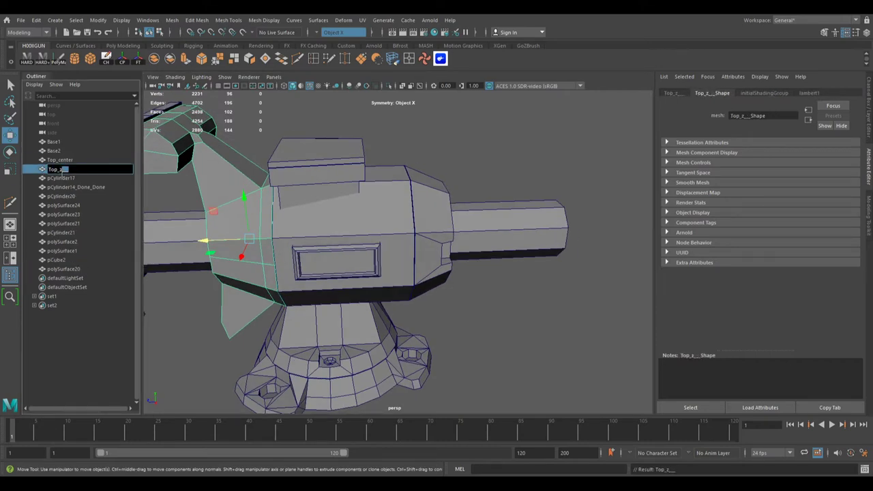
type("left")
key("Return")
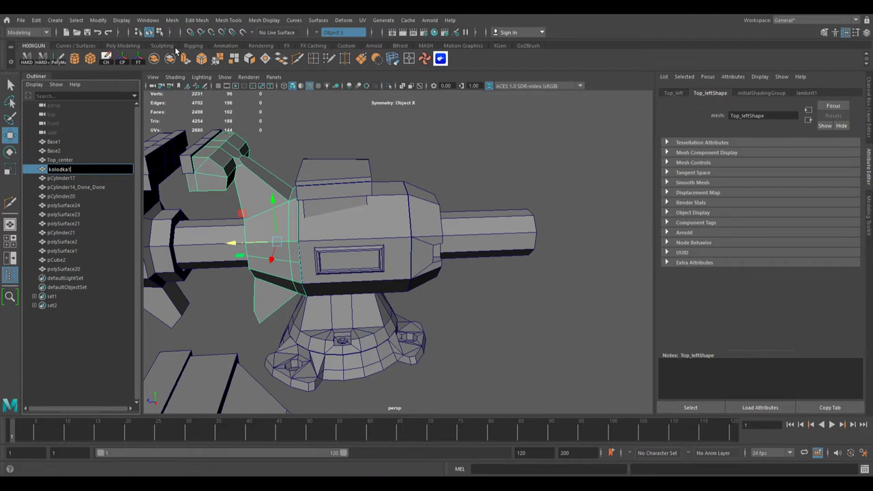
key("Return")
left_click(155, 220)
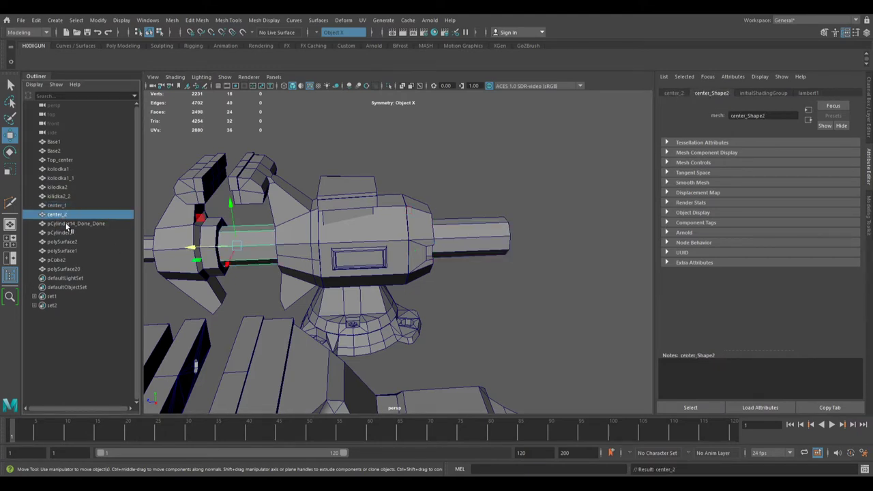
type("Top_back")
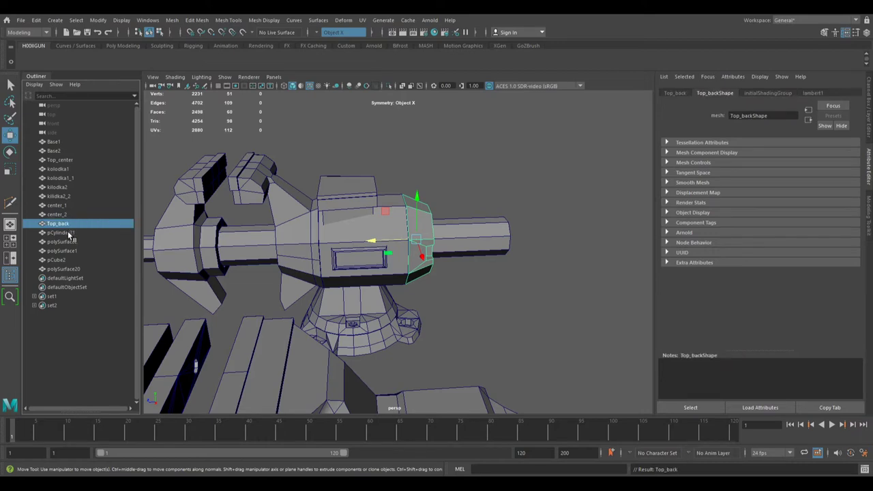
double_click(69, 233)
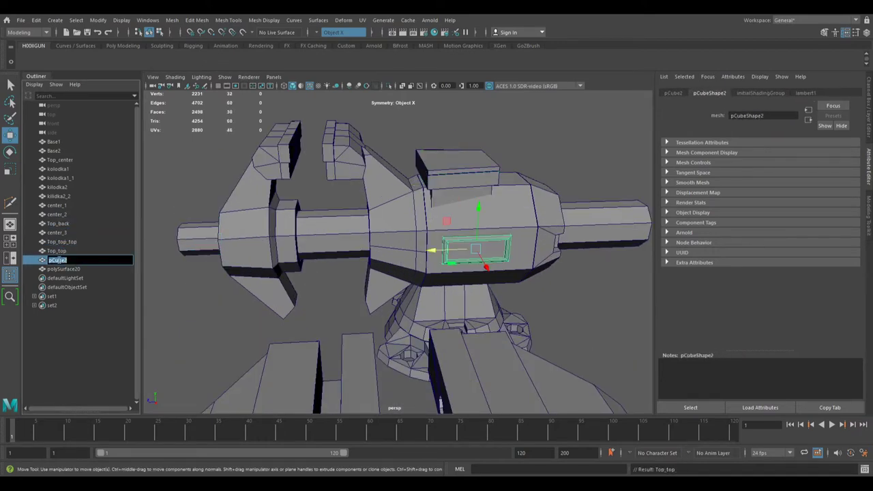
Delete polySurface20 and frame the kolodka1 jaw in the view
key("Delete")
mouse_move(378, 275)
left_mouse_down("alt")
mouse_move(351, 240)
mouse_move(397, 266)
mouse_move(355, 251)
left_mouse_up("alt")
left_click(355, 251)
key("f")
mouse_move(271, 143)
left_mouse_down("alt")
mouse_move(321, 225)
mouse_move(374, 288)
mouse_move(410, 259)
left_mouse_up("alt")
Isolate kolodka1, add an edge cut across the jaw and delete an unwanted edge
scroll(442, 236, "up", 3)
left_click(409, 225, "ctrl")
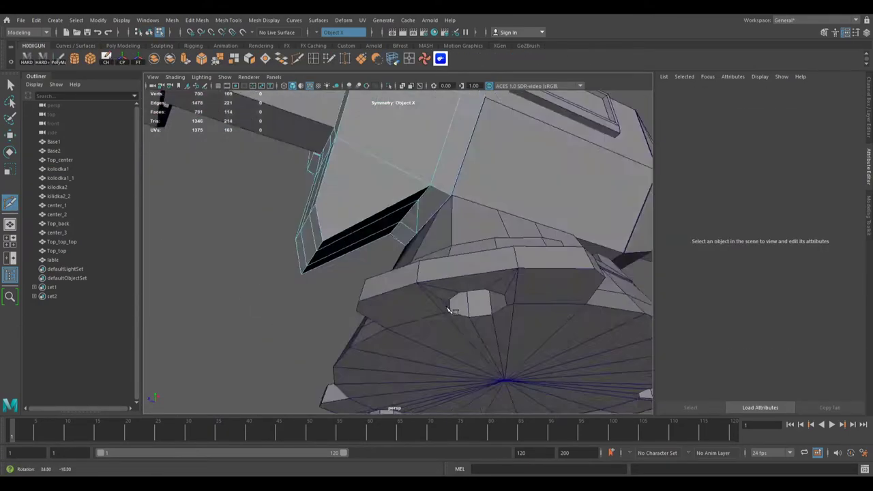
key("q")
key("ctrl+1")
key("Delete")
mouse_move(370, 202)
left_mouse_down("alt")
mouse_move(406, 197)
mouse_move(461, 213)
left_mouse_up("alt")
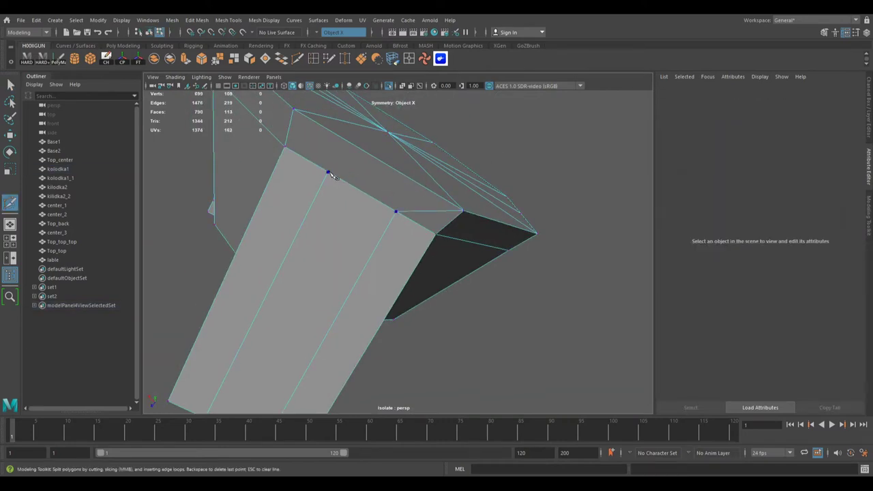
Select two stray edges on the kolodka1 jaw and delete them
key("q")
left_click_drag(332, 175, 409, 230, "alt")
left_click(409, 230)
key("Return")
left_click_drag(249, 184, 458, 270, "alt")
key("q")
left_click(446, 252)
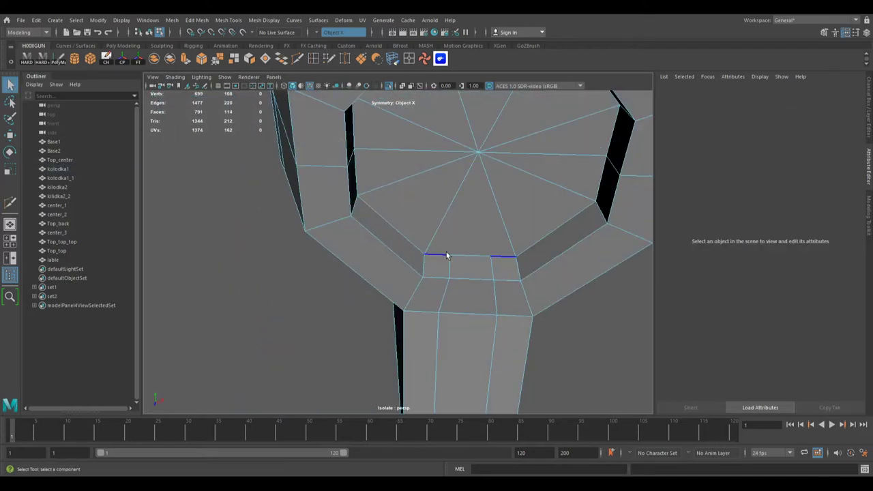
key("f")
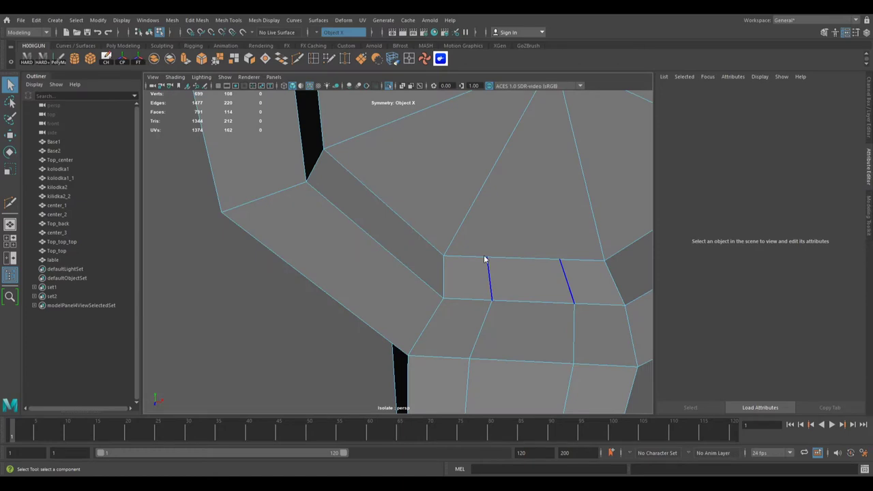
key("ctrl+Delete")
mouse_move(485, 260)
left_mouse_down("alt")
mouse_move(520, 287)
mouse_move(441, 242)
left_mouse_up("alt")
mouse_move(442, 280)
left_mouse_down("alt")
mouse_move(287, 256)
mouse_move(434, 318)
mouse_move(415, 273)
mouse_move(366, 307)
mouse_move(408, 345)
mouse_move(392, 249)
mouse_move(384, 261)
mouse_move(440, 285)
mouse_move(380, 288)
left_mouse_up("alt")
Try a new cut and bridge on the jaw, then undo it
left_click(295, 59)
left_click(396, 306)
key("q")
mouse_move(537, 353)
left_mouse_down("alt")
mouse_move(552, 357)
mouse_move(477, 283)
mouse_move(477, 256)
mouse_move(410, 260)
left_mouse_up("alt")
key("ctrl+z")
key("ctrl+z")
Extrude a jaw face twice into a longer prong, then select the kilodka2 jaw parts
left_click(429, 317)
key("ctrl+e")
mouse_move(429, 318)
left_mouse_down("alt")
mouse_move(345, 318)
mouse_move(430, 209)
mouse_move(419, 346)
mouse_move(345, 307)
mouse_move(425, 299)
mouse_move(476, 316)
mouse_move(391, 334)
mouse_move(439, 335)
mouse_move(392, 307)
mouse_move(446, 347)
mouse_move(346, 278)
mouse_move(315, 181)
mouse_move(354, 205)
mouse_move(382, 259)
mouse_move(378, 282)
mouse_move(302, 298)
mouse_move(353, 308)
mouse_move(443, 363)
mouse_move(392, 197)
left_mouse_up("alt")
key("ctrl+1")
key("ctrl+e")
left_click(347, 278, "shift")
left_click(314, 182, "shift")
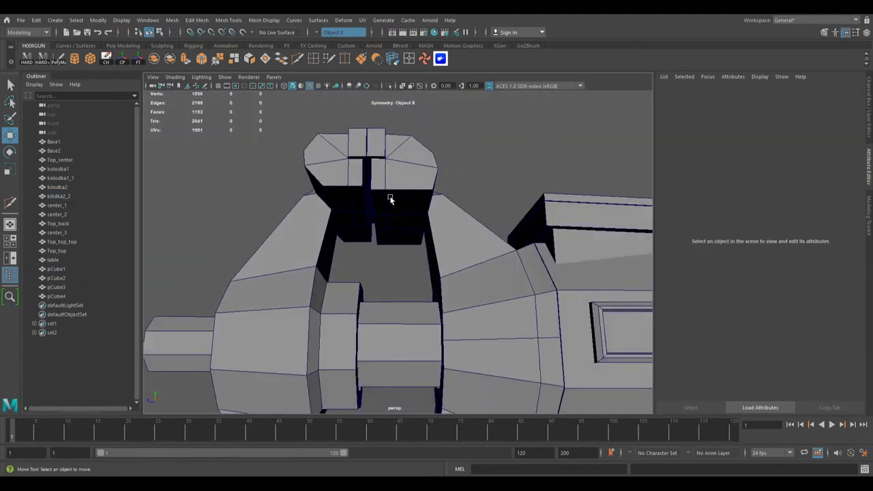
Select the top faces of kolodka1 and a corner vertex of kolodka2 and move them into place
left_click(410, 211, "shift")
key("ctrl+1")
mouse_move(377, 230)
left_mouse_down("alt")
mouse_move(355, 245)
mouse_move(368, 205)
mouse_move(339, 272)
mouse_move(360, 273)
mouse_move(387, 253)
mouse_move(363, 346)
mouse_move(428, 243)
left_mouse_up("alt")
left_click(380, 197)
left_click(363, 347)
key("ctrl+z")
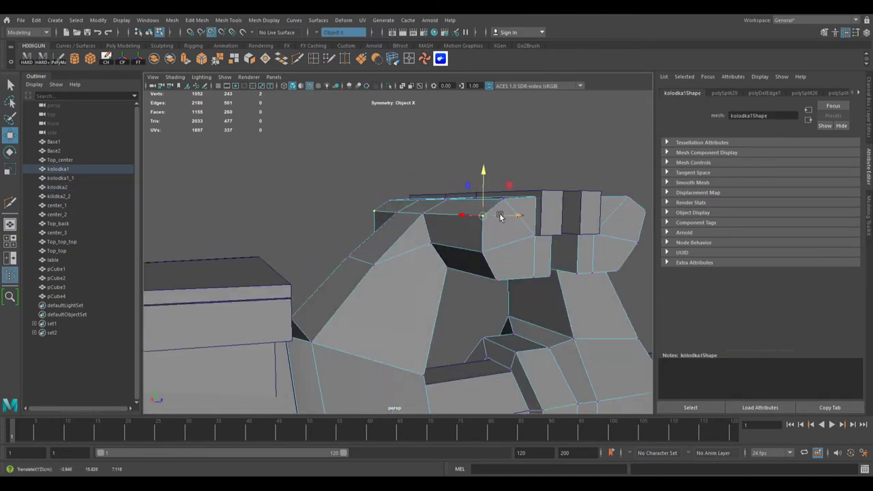
left_click_drag(446, 247, 456, 226, "alt")
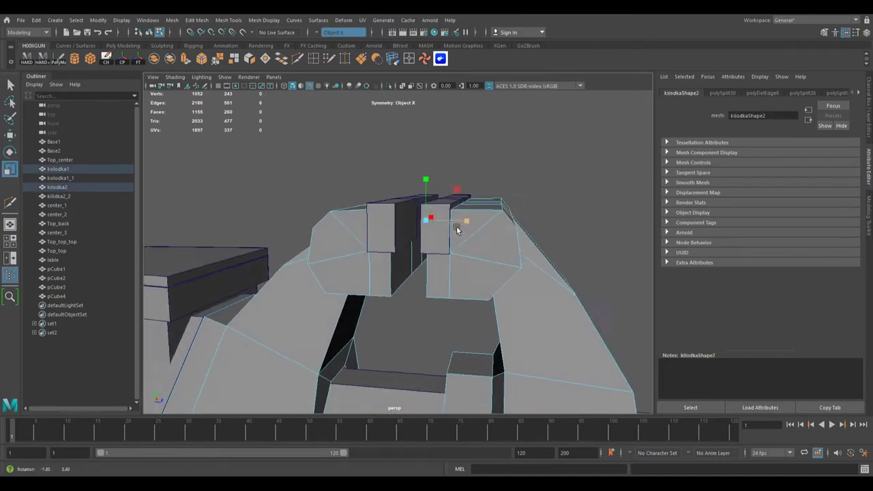
key("w")
left_click(503, 218)
mouse_move(532, 287)
left_mouse_down("alt")
mouse_move(441, 272)
mouse_move(487, 247)
mouse_move(462, 239)
mouse_move(487, 234)
mouse_move(513, 248)
mouse_move(221, 244)
left_mouse_up("alt")
left_click(462, 239)
Duplicate center_1 and shrink the copy into a small bolt cylinder at the octagonal end
scroll(222, 244, "down", 5)
scroll(354, 253, "up", 3)
left_click(354, 253)
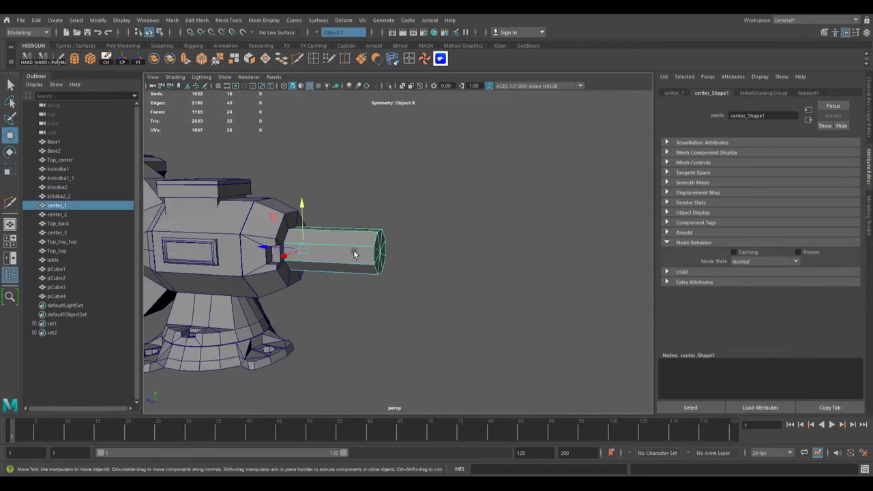
key("ctrl+d")
scroll(466, 183, "up", 3)
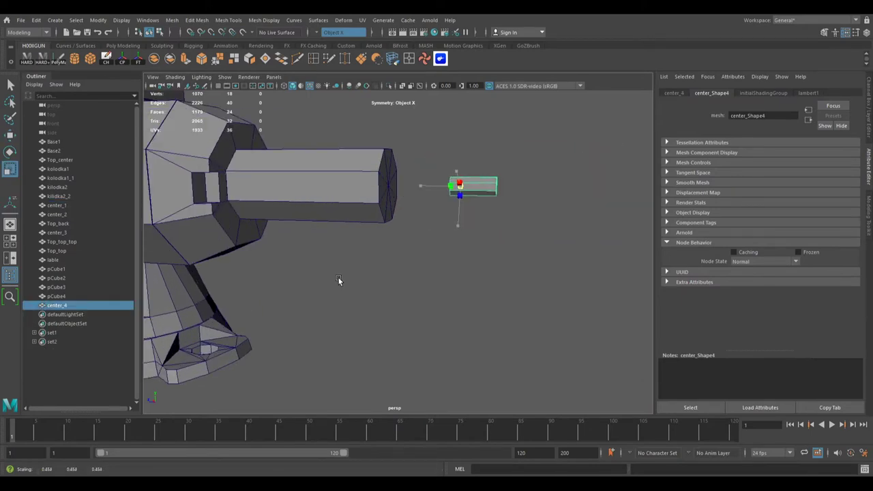
left_click_drag(337, 282, 382, 226, "alt")
scroll(410, 190, "up", 3)
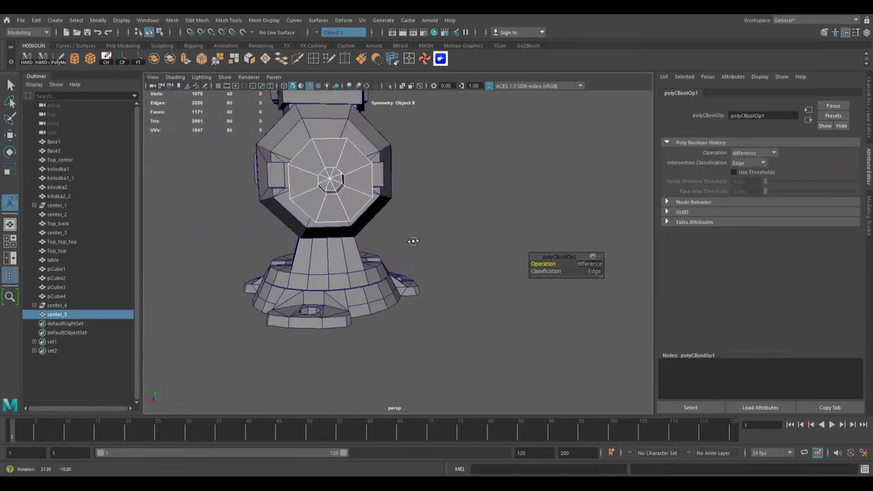
mouse_move(445, 182)
left_mouse_down("alt")
mouse_move(460, 230)
mouse_move(460, 221)
mouse_move(641, 232)
mouse_move(479, 258)
mouse_move(510, 242)
left_mouse_up("alt")
key("w")
left_click(510, 242)
Copy the bolt cylinder and arrange the copies in a ring on the end face
mouse_move(438, 258)
left_mouse_down("alt")
mouse_move(409, 232)
mouse_move(601, 189)
mouse_move(546, 224)
mouse_move(552, 170)
mouse_move(526, 247)
left_mouse_up("alt")
key("w")
left_click(546, 224)
left_click(551, 204)
left_click_drag(551, 205, 505, 169, "alt")
left_click(505, 169)
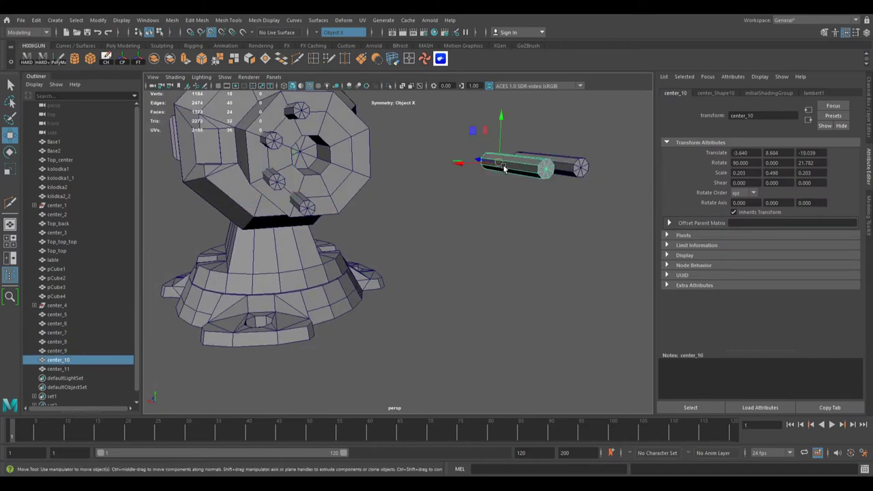
left_click_drag(351, 107, 315, 250, "alt")
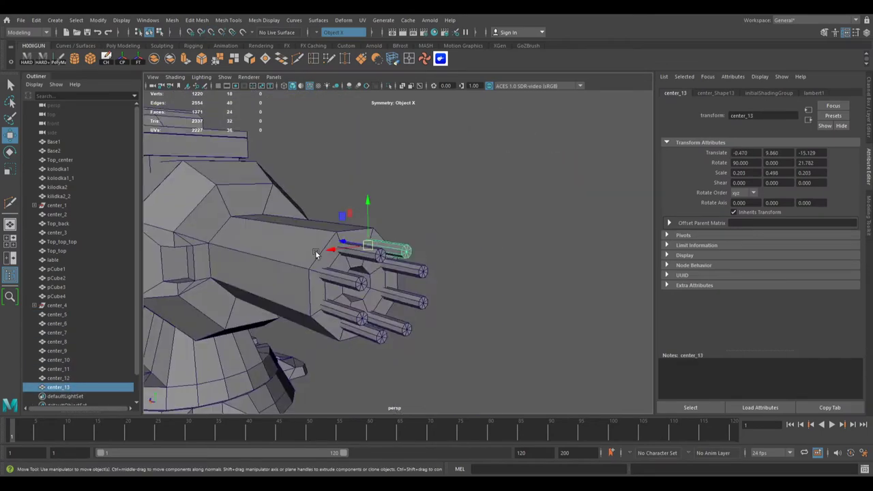
left_click_drag(56, 305, 56, 387)
mouse_move(315, 250)
left_mouse_down("alt")
mouse_move(348, 311)
mouse_move(343, 234)
left_mouse_up("alt")
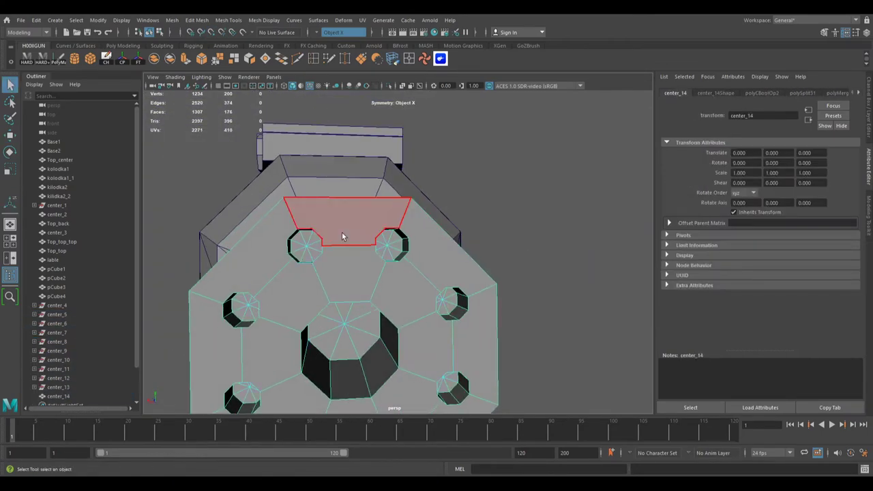
Cut edges between the two small holes on the octagonal end face
left_click(344, 234)
scroll(352, 266, "up", 3)
mouse_move(352, 266)
left_mouse_down("alt")
mouse_move(323, 254)
mouse_move(415, 249)
mouse_move(357, 230)
left_mouse_up("alt")
left_click_drag(432, 266, 383, 358, "alt")
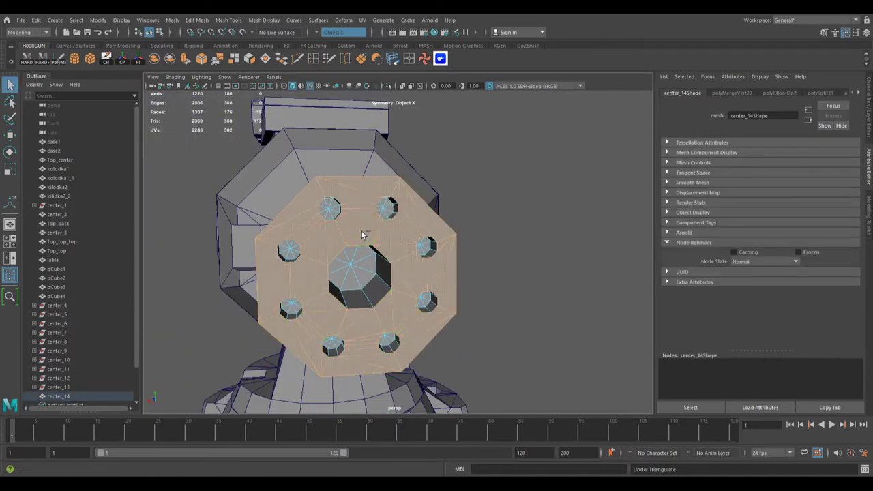
scroll(363, 235, "up", 4)
right_click_drag(363, 235, 329, 215, "shift")
left_click(304, 219)
key("Return")
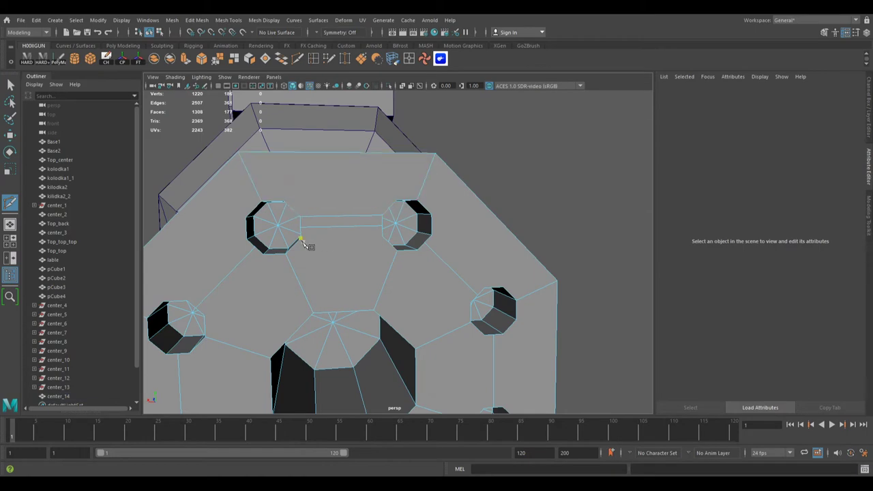
left_click(302, 240)
scroll(341, 236, "up", 2)
scroll(227, 178, "down", 2)
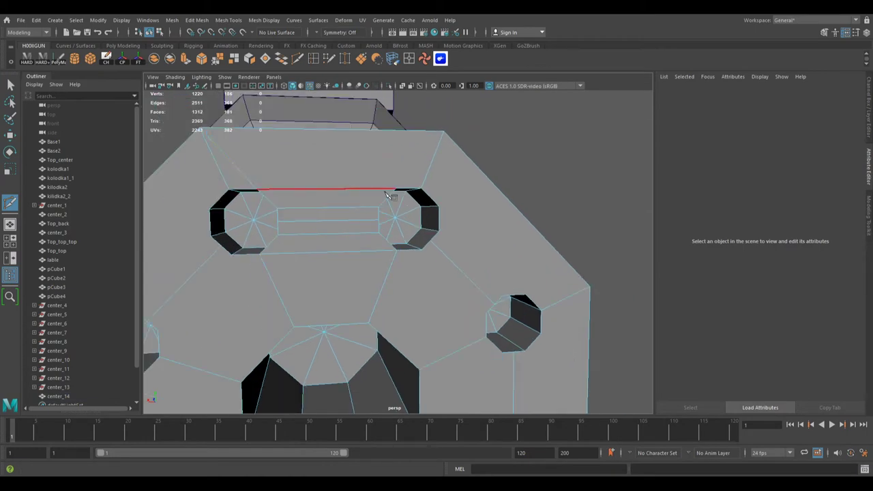
left_click(406, 191)
key("Return")
Undo the extra cut and weld stray vertices on the end face
mouse_move(406, 191)
left_mouse_down("alt")
mouse_move(306, 203)
mouse_move(400, 211)
left_mouse_up("alt")
key("q")
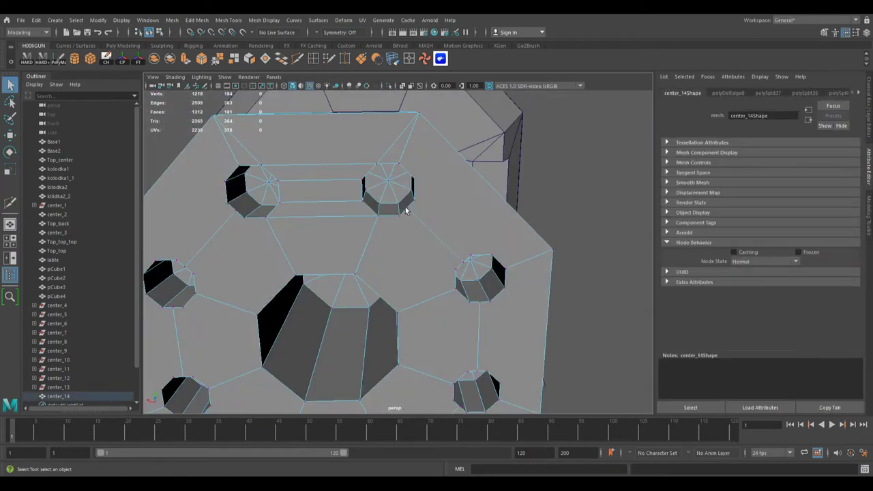
key("ctrl+z")
left_click_drag(444, 230, 462, 269, "alt")
right_click_drag(462, 269, 453, 161, "shift")
mouse_move(263, 356)
left_mouse_down("alt")
mouse_move(248, 252)
mouse_move(326, 148)
left_mouse_up("alt")
scroll(248, 252, "up", 2)
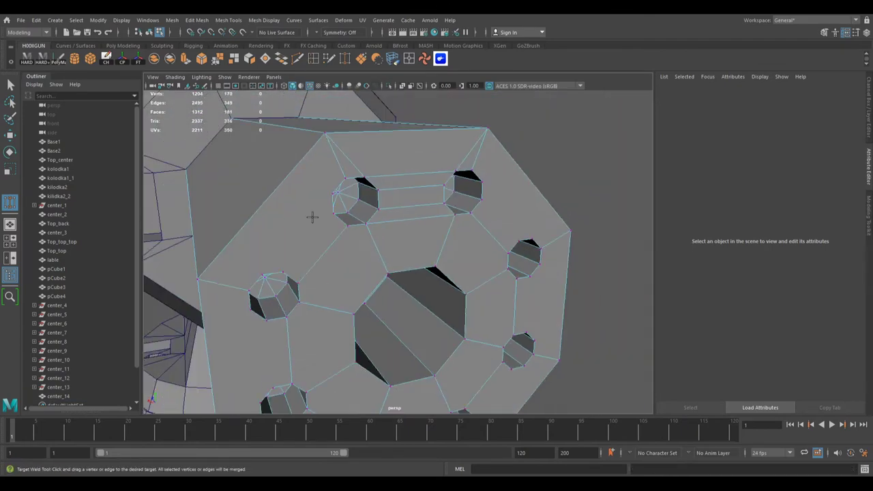
Cut edges linking the bolt holes to each other and out to the face corners
middle_click_drag(522, 244, 420, 193, "alt")
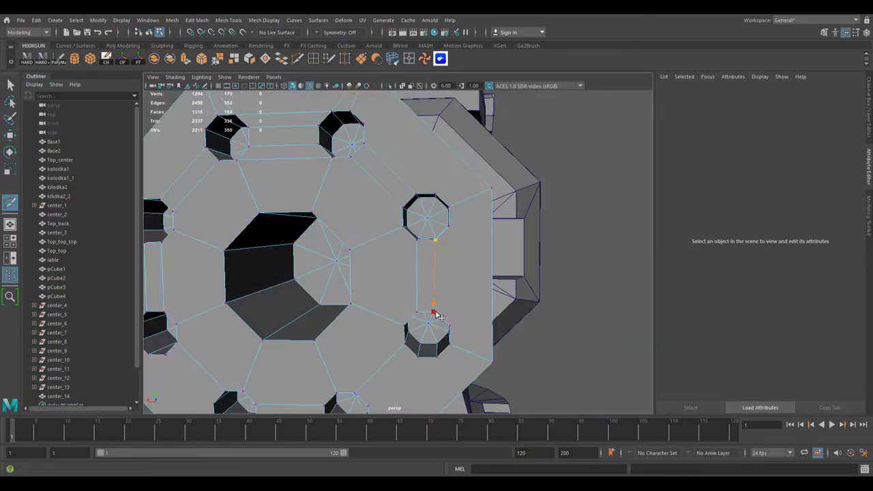
right_click_drag(369, 410, 466, 336, "alt")
left_click(230, 237)
left_click_drag(231, 237, 513, 321, "alt")
middle_click_drag(598, 237, 506, 185, "alt")
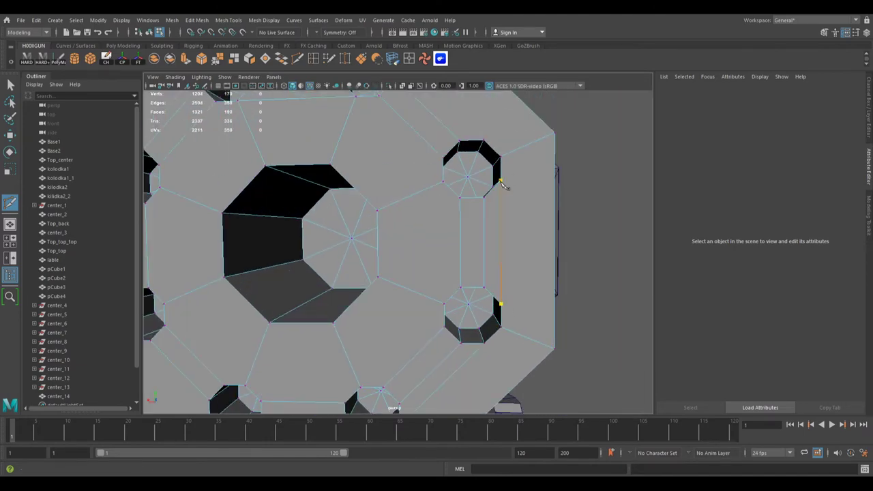
left_click(503, 186)
left_click_drag(504, 186, 404, 172, "alt")
left_click(309, 404)
left_click_drag(309, 404, 412, 369, "alt")
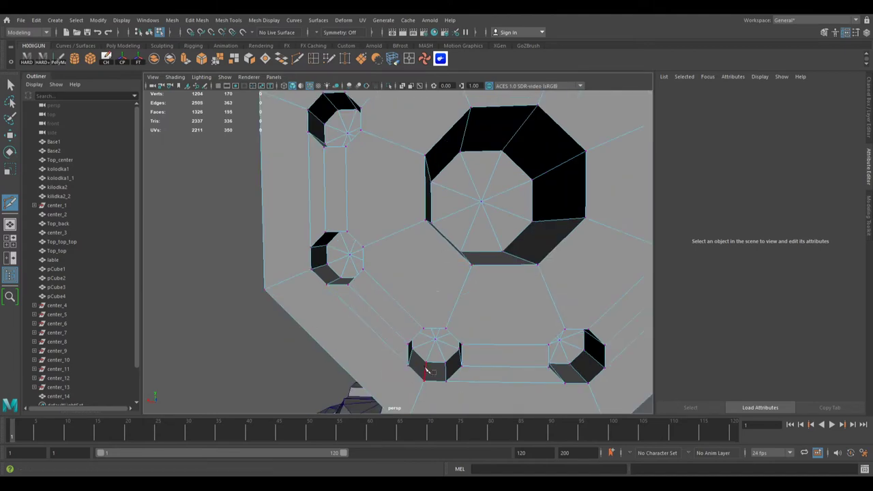
left_click(294, 284)
left_click_drag(293, 283, 442, 210, "alt")
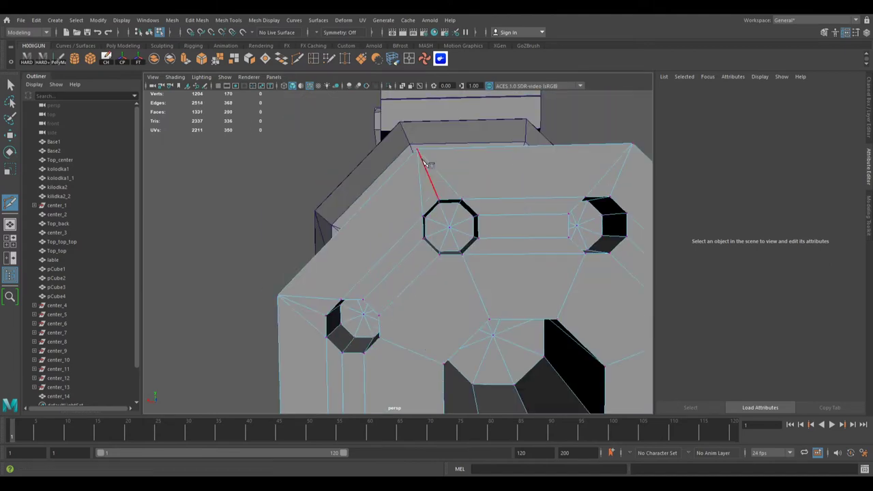
left_click(418, 149)
left_click_drag(419, 149, 480, 234, "alt")
left_click(640, 318)
left_click_drag(640, 318, 498, 234, "alt")
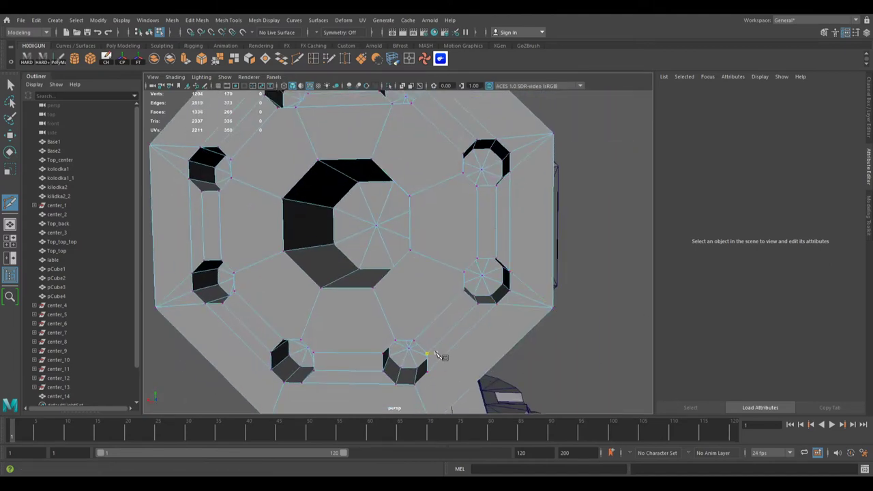
Add the remaining cuts from holes to the face border and remove a leftover edge
middle_click_drag(442, 365, 425, 334, "alt")
left_click(287, 308)
left_click_drag(287, 308, 393, 196, "alt")
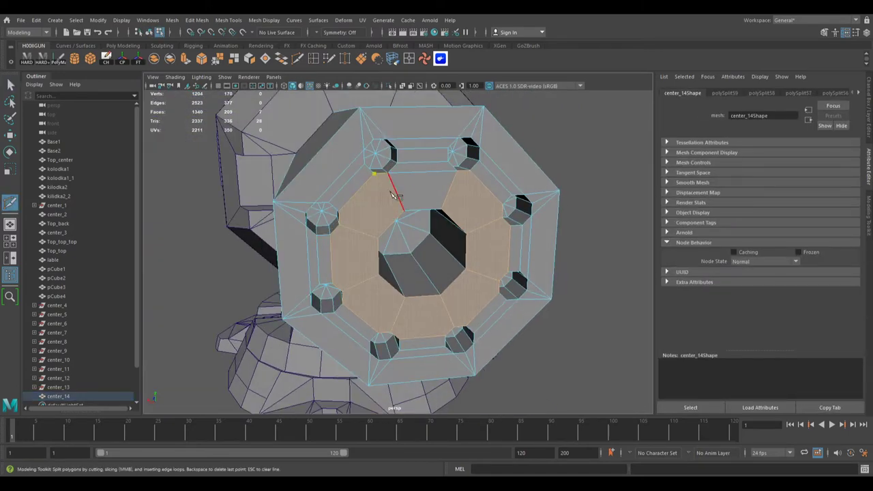
left_click(394, 196)
right_click_drag(394, 196, 415, 208, "alt")
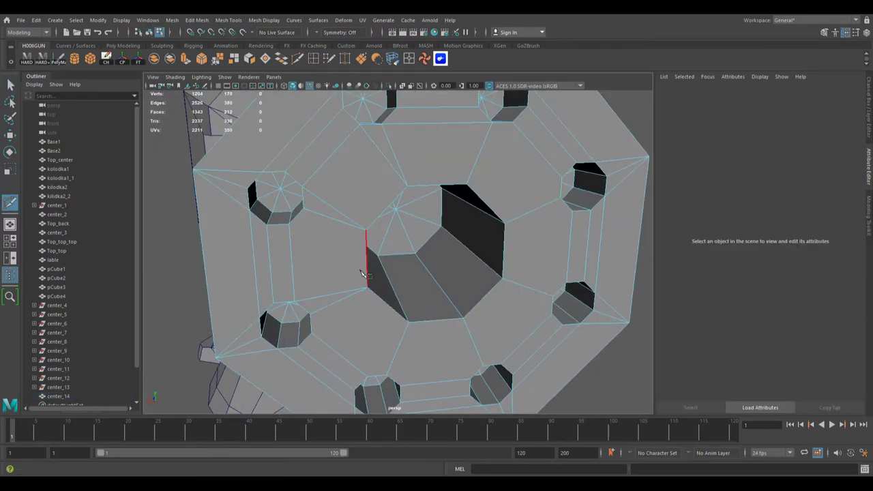
left_click(367, 233)
left_click_drag(413, 180, 524, 153, "alt")
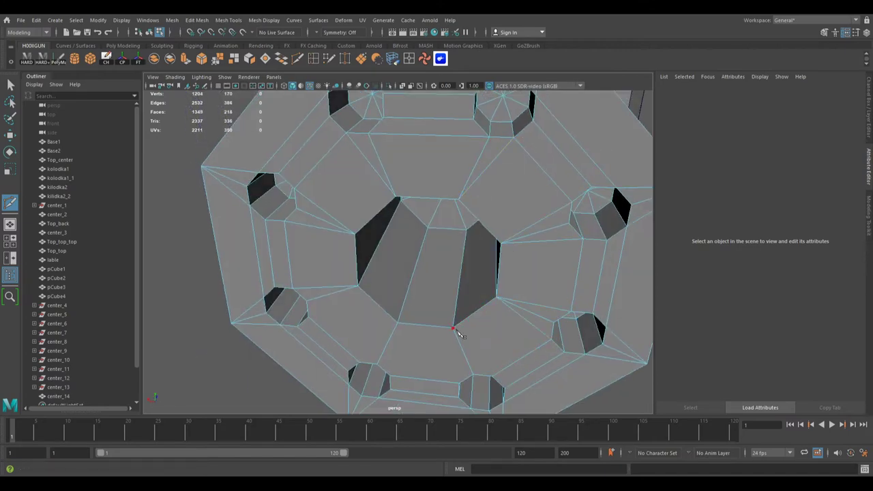
left_click_drag(341, 248, 408, 220, "alt")
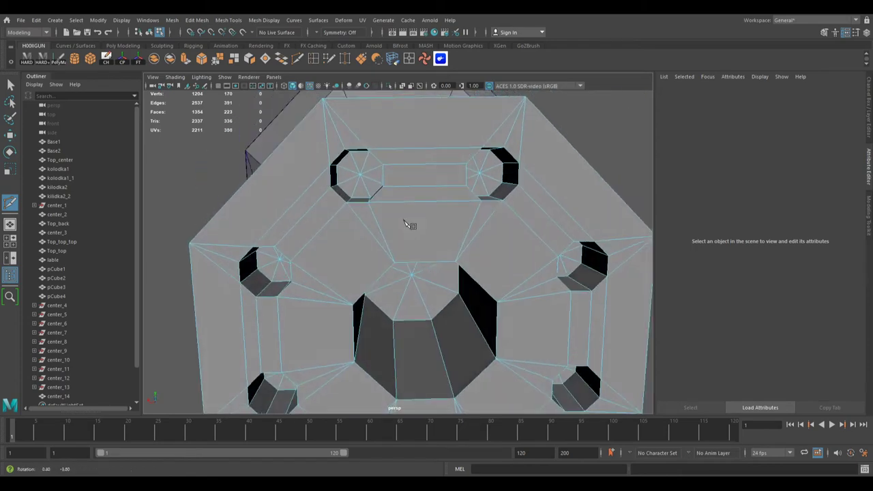
mouse_move(546, 273)
left_mouse_down("alt")
mouse_move(414, 209)
mouse_move(424, 255)
mouse_move(384, 234)
mouse_move(446, 228)
mouse_move(492, 264)
mouse_move(489, 213)
mouse_move(339, 218)
left_mouse_up("alt")
left_click(414, 206, "ctrl+shift")
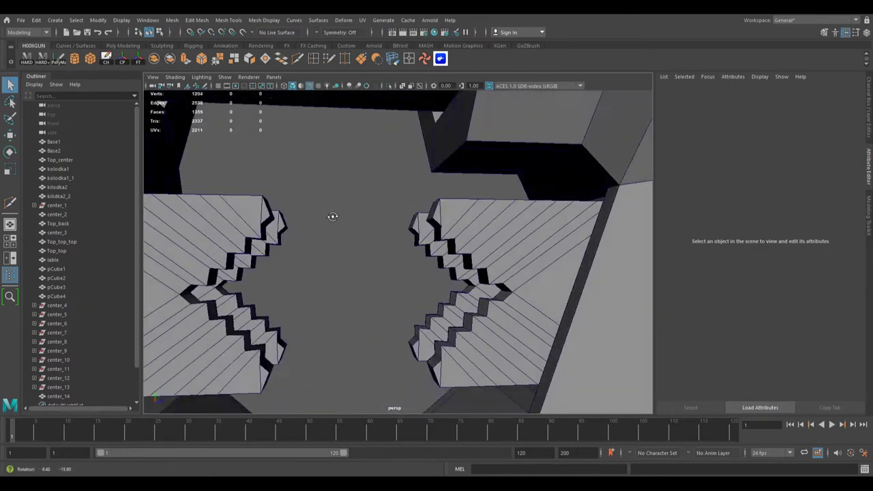
Review the stepped jaw pieces from several angles and save the scene
left_click(362, 239)
key("a")
left_click_drag(273, 180, 382, 287)
key("f")
key("y")
mouse_move(387, 159)
left_mouse_down("alt")
mouse_move(417, 205)
mouse_move(443, 198)
mouse_move(415, 203)
mouse_move(410, 195)
mouse_move(458, 243)
mouse_move(276, 216)
mouse_move(469, 162)
mouse_move(403, 254)
mouse_move(414, 288)
mouse_move(419, 253)
mouse_move(430, 273)
mouse_move(314, 259)
mouse_move(380, 253)
left_mouse_up("alt")
left_click(468, 162)
left_click(327, 277)
mouse_move(327, 278)
left_mouse_down("alt")
mouse_move(382, 283)
mouse_move(563, 214)
mouse_move(452, 322)
left_mouse_up("alt")
key("ctrl+s")
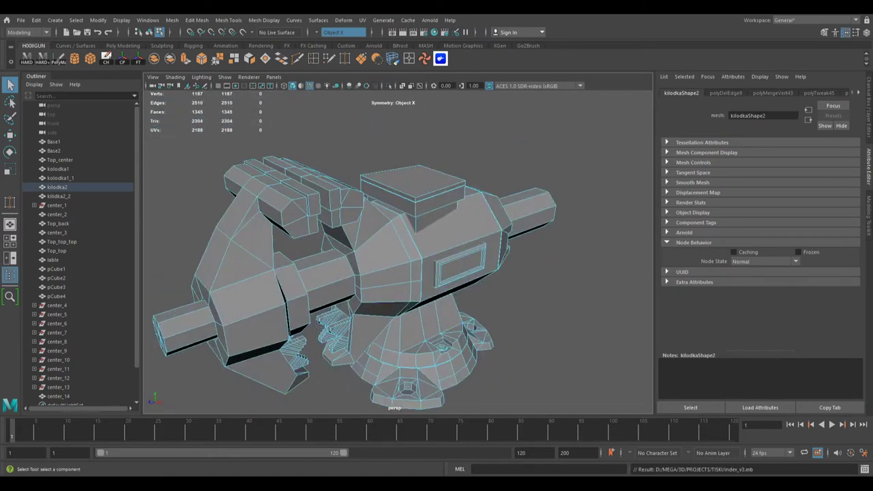
Position the new cube pCube1 near the vise base
left_click_drag(409, 272, 423, 205, "alt")
left_click(443, 156)
key("w")
mouse_move(436, 157)
left_mouse_down("alt")
mouse_move(407, 140)
mouse_move(324, 185)
left_mouse_up("alt")
right_click_drag(323, 185, 476, 234, "shift")
left_click_drag(476, 234, 354, 262, "alt")
Extrude a side face of pCube1 and pull it outward
mouse_move(295, 263)
left_mouse_down("alt")
mouse_move(297, 284)
mouse_move(233, 298)
left_mouse_up("alt")
key("q")
right_click_drag(233, 298, 233, 328)
left_click(197, 286)
key("ctrl+e")
mouse_move(273, 294)
left_mouse_down("alt")
mouse_move(365, 321)
mouse_move(455, 244)
mouse_move(433, 263)
mouse_move(386, 267)
mouse_move(448, 271)
mouse_move(423, 273)
left_mouse_up("alt")
Bevel an edge on the block's end, then undo the extra cut
key("q")
left_click(410, 266)
key("w")
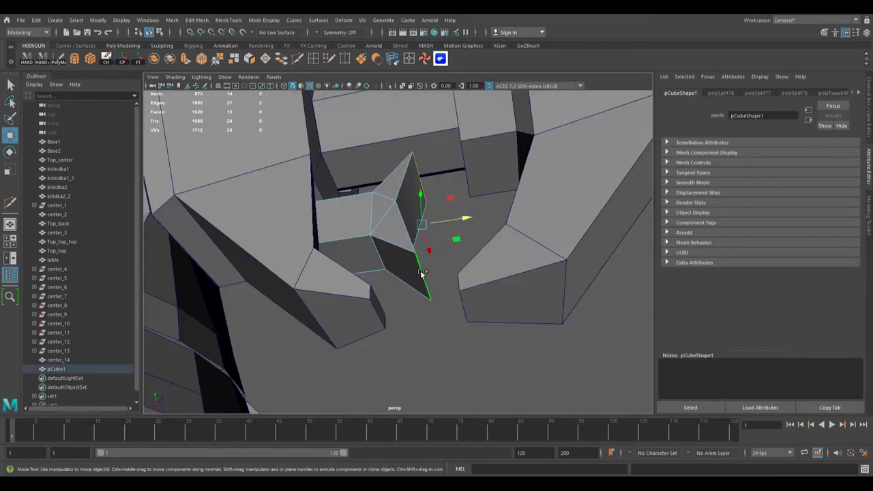
key("ctrl+b")
mouse_move(442, 238)
left_mouse_down("alt")
mouse_move(253, 244)
mouse_move(262, 40)
left_mouse_up("alt")
mouse_move(387, 189)
left_mouse_down("alt")
mouse_move(395, 177)
mouse_move(362, 269)
mouse_move(355, 259)
mouse_move(360, 267)
left_mouse_up("alt")
key("Return")
key("ctrl+z")
Extrude another face of the block outward and add an edge loop around it
mouse_move(408, 303)
left_mouse_down("alt")
mouse_move(402, 321)
mouse_move(297, 158)
mouse_move(351, 258)
mouse_move(371, 269)
left_mouse_up("alt")
key("q")
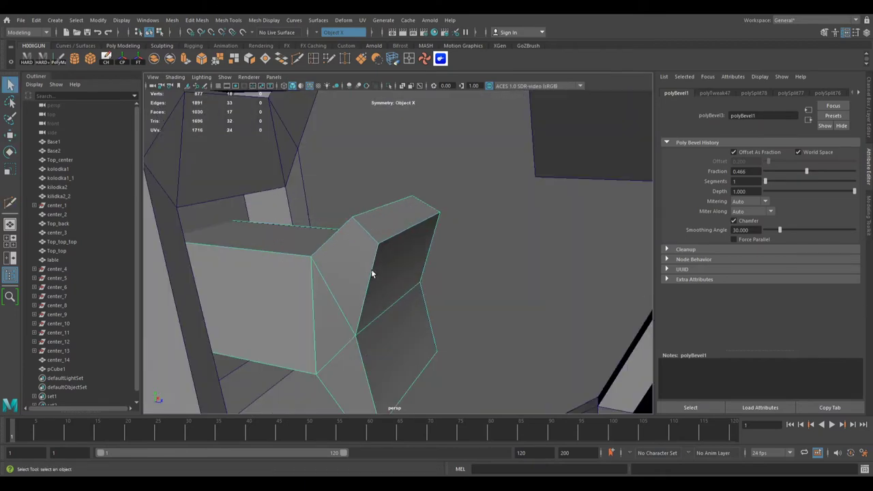
scroll(425, 280, "down", 5)
left_click_drag(425, 280, 341, 198, "alt")
left_click(399, 205)
mouse_move(400, 204)
left_mouse_down("alt")
mouse_move(446, 270)
mouse_move(382, 253)
mouse_move(474, 288)
mouse_move(378, 232)
left_mouse_up("alt")
left_click(383, 253)
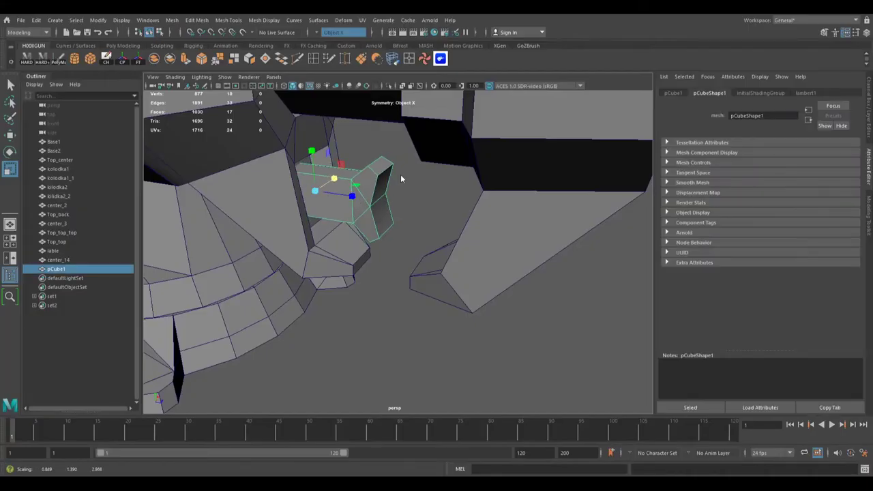
key("ctrl+e")
mouse_move(372, 201)
left_mouse_down("alt")
mouse_move(447, 222)
mouse_move(292, 233)
mouse_move(327, 225)
mouse_move(345, 266)
mouse_move(303, 242)
mouse_move(300, 286)
mouse_move(382, 273)
mouse_move(446, 220)
mouse_move(370, 200)
mouse_move(302, 220)
mouse_move(408, 230)
left_mouse_up("alt")
left_click(327, 219)
Duplicate the block as pCube2, rotating and moving the copy to the left side
key("r")
key("F8")
key("w")
key("ctrl+d")
key("e")
key("w")
left_click_drag(321, 205, 273, 204)
mouse_move(374, 213)
left_mouse_down("alt")
mouse_move(347, 188)
mouse_move(181, 196)
left_mouse_up("alt")
Adjust pCube2's pivot and rotate it into its mirrored position beside pCube1
key("d")
mouse_move(457, 205)
left_mouse_down("alt")
mouse_move(337, 286)
mouse_move(333, 187)
left_mouse_up("alt")
left_click(333, 187)
left_click(246, 204)
mouse_move(245, 205)
left_mouse_down("alt")
mouse_move(498, 222)
mouse_move(423, 205)
mouse_move(355, 218)
left_mouse_up("alt")
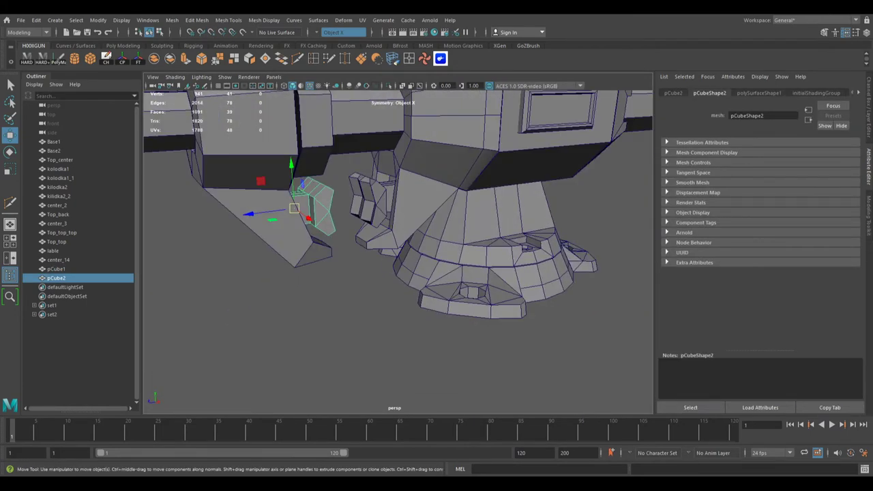
mouse_move(355, 219)
left_mouse_down("alt")
mouse_move(308, 254)
mouse_move(357, 198)
mouse_move(355, 219)
left_mouse_up("alt")
left_click(357, 198)
Place a new cylinder beside the screw end with 8 axis subdivisions
mouse_move(362, 254)
left_mouse_down("alt")
mouse_move(348, 182)
mouse_move(410, 197)
mouse_move(385, 181)
mouse_move(612, 187)
mouse_move(435, 231)
left_mouse_up("alt")
left_click(409, 197)
left_click(385, 181)
right_click_drag(435, 230, 448, 292, "shift")
left_click_drag(448, 292, 253, 211)
left_click(695, 176)
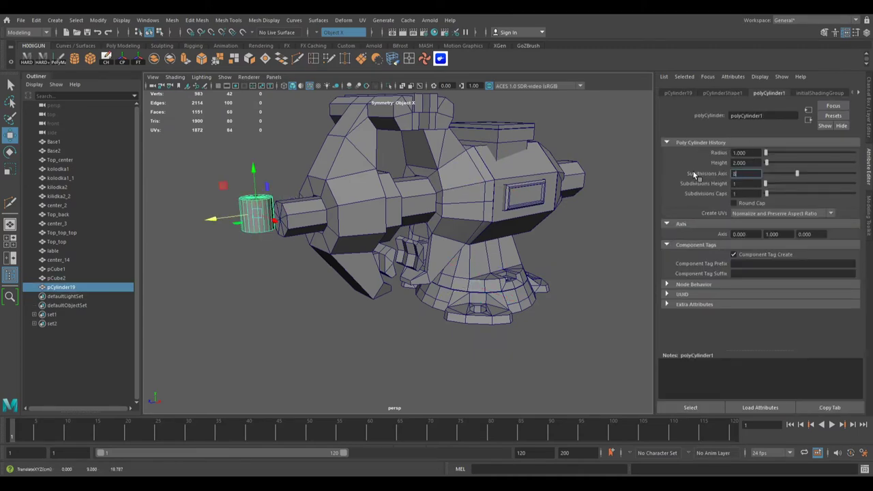
type("8")
key("Return")
Rotate the eight-sided cylinder horizontal and scale it into a long rod
mouse_move(437, 226)
left_mouse_down("alt")
mouse_move(402, 155)
mouse_move(452, 230)
mouse_move(332, 148)
mouse_move(301, 170)
mouse_move(417, 174)
mouse_move(372, 133)
mouse_move(226, 170)
mouse_move(217, 181)
mouse_move(342, 157)
mouse_move(300, 182)
left_mouse_up("alt")
key("e")
scroll(332, 149, "up", 5)
scroll(372, 132, "down", 5)
scroll(225, 171, "up", 3)
key("r")
Boolean-subtract the rod from the screw end piece and isolate the resulting center_15
left_click(300, 182, "shift")
right_click_drag(299, 182, 341, 217, "shift")
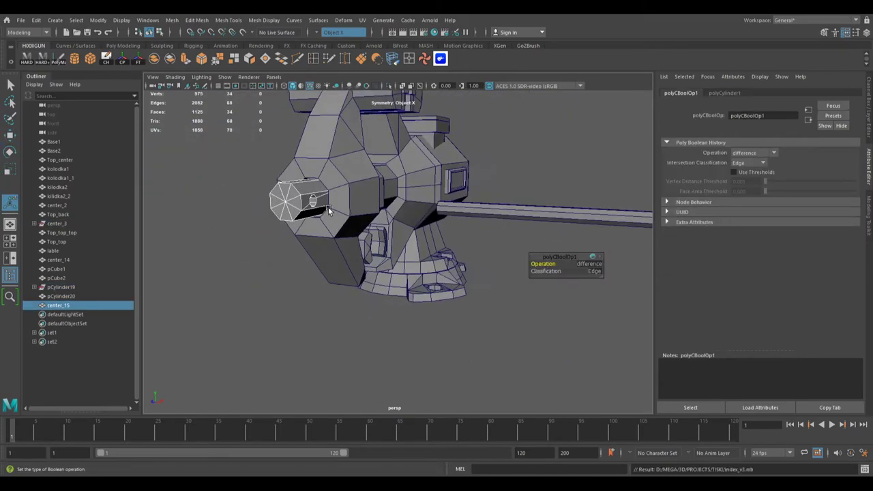
left_click_drag(341, 217, 576, 231, "alt")
left_click(576, 231)
left_click(382, 205)
key("f")
key("ctrl+1")
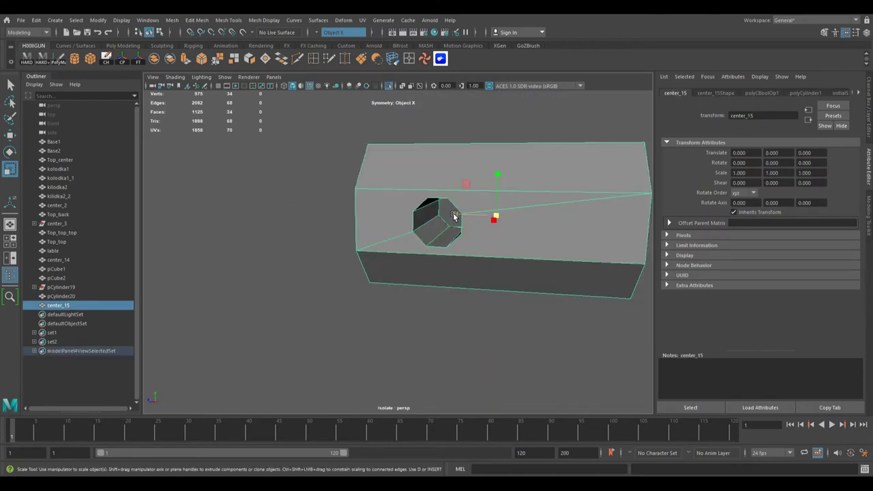
Cut an edge from the octagonal hole to a corner and delete the unwanted top edge
scroll(452, 214, "up", 3)
right_click_drag(452, 215, 566, 234, "shift")
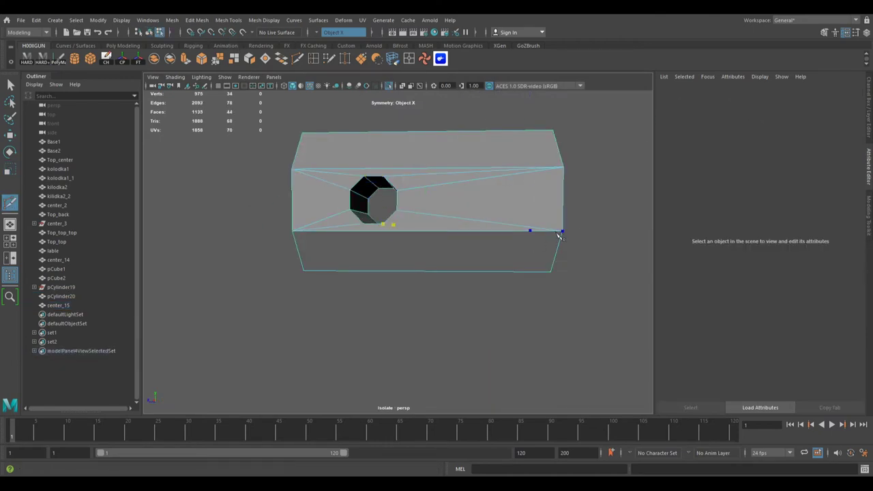
left_click(485, 237)
mouse_move(485, 237)
left_mouse_down("alt")
mouse_move(520, 255)
mouse_move(240, 238)
left_mouse_up("alt")
key("q")
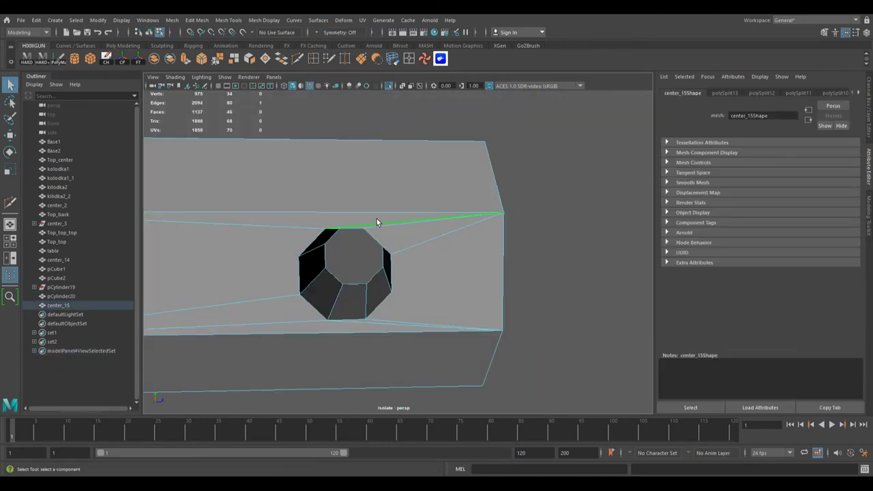
left_click(379, 223)
key("Delete")
Cut another edge from the hole, delete leftover edges, and show the full scene
left_click_drag(379, 224, 374, 326, "alt")
left_click(484, 328)
key("Return")
mouse_move(486, 332)
left_mouse_down("alt")
mouse_move(304, 277)
mouse_move(369, 293)
mouse_move(293, 259)
mouse_move(268, 280)
mouse_move(440, 281)
mouse_move(329, 210)
mouse_move(410, 255)
left_mouse_up("alt")
key("Delete")
key("ctrl+1")
Check center_2 and center_15 in isolation, then add an eight-sided cylinder near the label plate
left_click(286, 263)
key("F11")
key("ctrl+1")
mouse_move(315, 277)
left_mouse_down("alt")
mouse_move(424, 249)
mouse_move(465, 292)
left_mouse_up("alt")
key("ctrl+1")
left_click(393, 286)
mouse_move(393, 285)
left_mouse_down("alt")
mouse_move(445, 262)
mouse_move(413, 152)
mouse_move(437, 259)
mouse_move(494, 278)
mouse_move(396, 242)
mouse_move(328, 303)
mouse_move(409, 259)
left_mouse_up("alt")
key("ctrl+1")
left_click(414, 151)
key("ctrl+1")
left_click(75, 58)
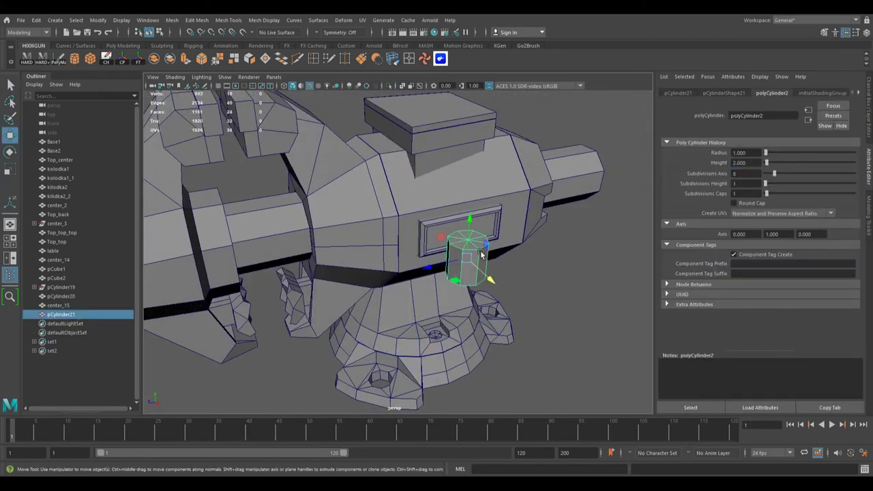
Frame the new bolt cylinder beside the label plate and extrude its end face
left_click_drag(483, 236, 367, 316, "alt")
mouse_move(467, 292)
left_mouse_down("alt")
mouse_move(385, 237)
mouse_move(437, 225)
left_mouse_up("alt")
left_click(386, 237)
left_click(302, 234)
key("f")
key("F9")
key("ctrl+e")
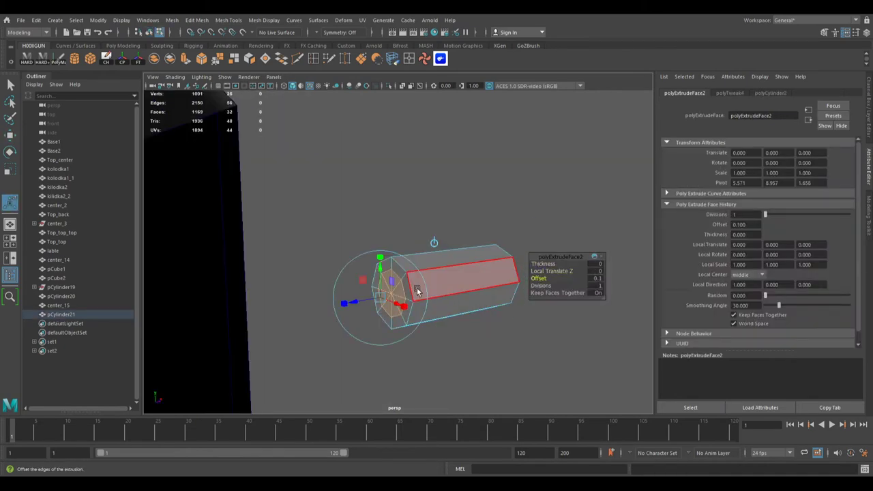
scroll(419, 293, "down", 5)
key("F8")
Cut edges from the small octagonal hole's vertices to the nearby body edges
mouse_move(382, 287)
left_mouse_down("alt")
mouse_move(410, 280)
mouse_move(374, 288)
left_mouse_up("alt")
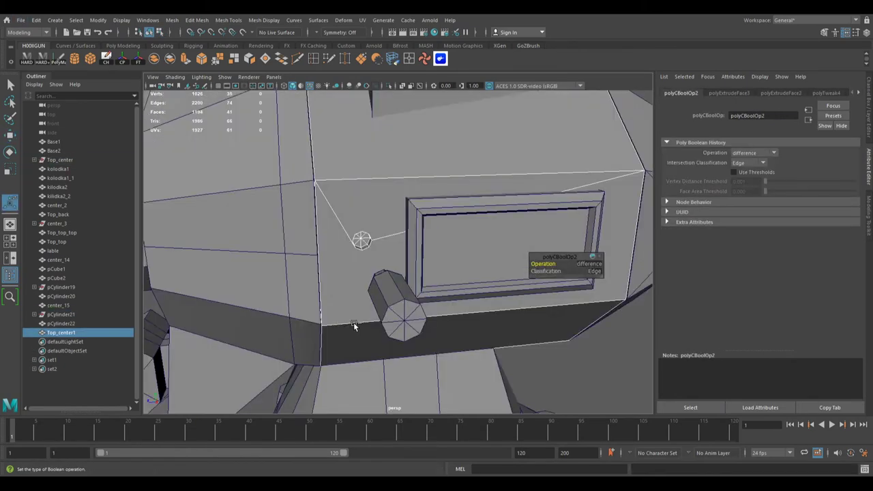
mouse_move(353, 322)
left_mouse_down("alt")
mouse_move(344, 232)
mouse_move(402, 245)
left_mouse_up("alt")
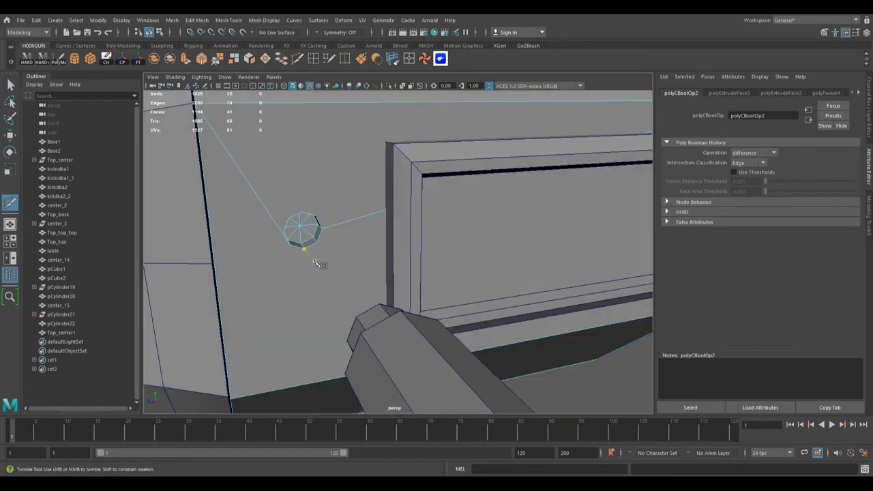
left_click(234, 401)
right_click_drag(307, 252, 705, 296, "alt")
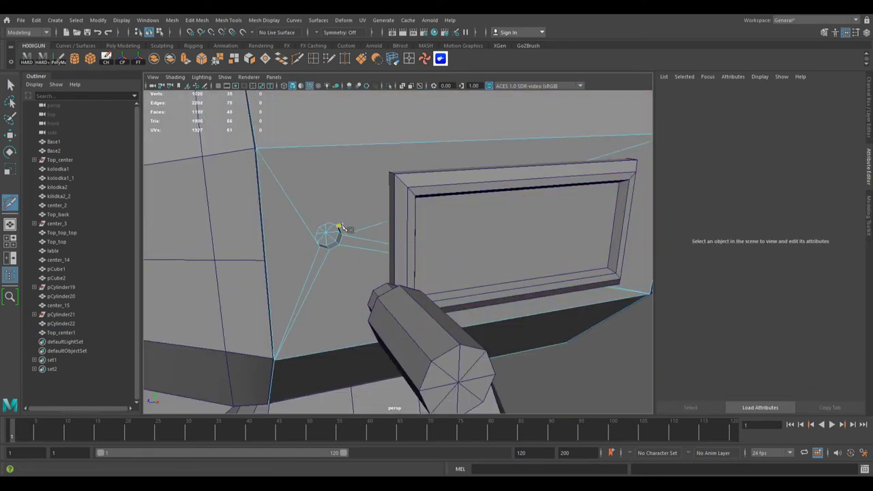
left_click(345, 225)
scroll(345, 226, "down", 2)
scroll(335, 234, "up", 2)
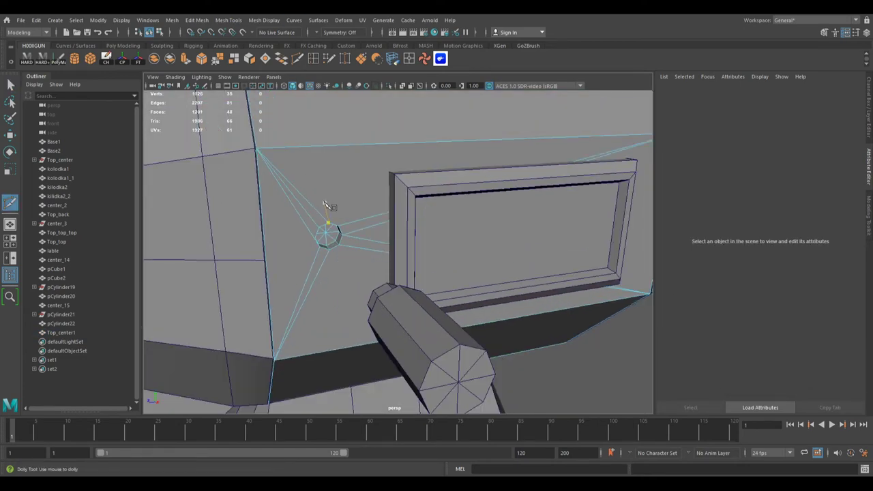
key("Return")
Select the small bolt cylinder and move it into place beside the hole
scroll(321, 217, "up", 2)
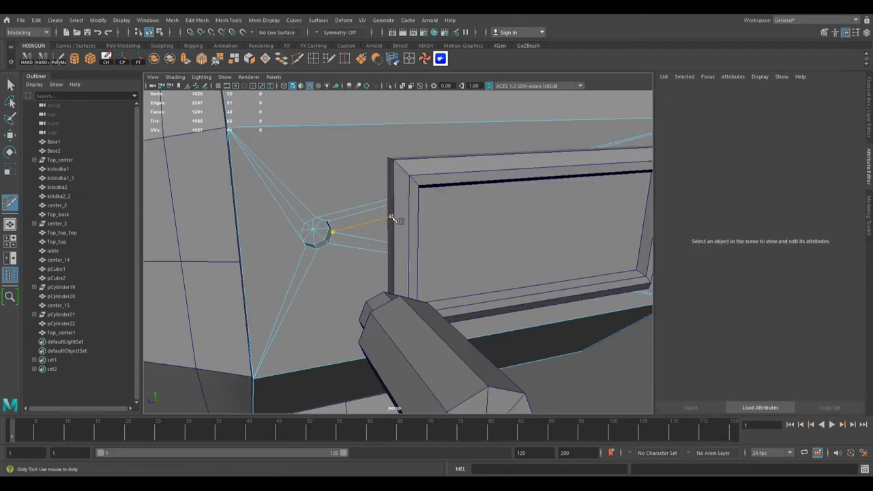
scroll(366, 210, "down", 3)
left_click(439, 297)
key("w")
mouse_move(341, 226)
left_mouse_down("alt")
mouse_move(350, 262)
mouse_move(450, 257)
left_mouse_up("alt")
scroll(450, 256, "down", 3)
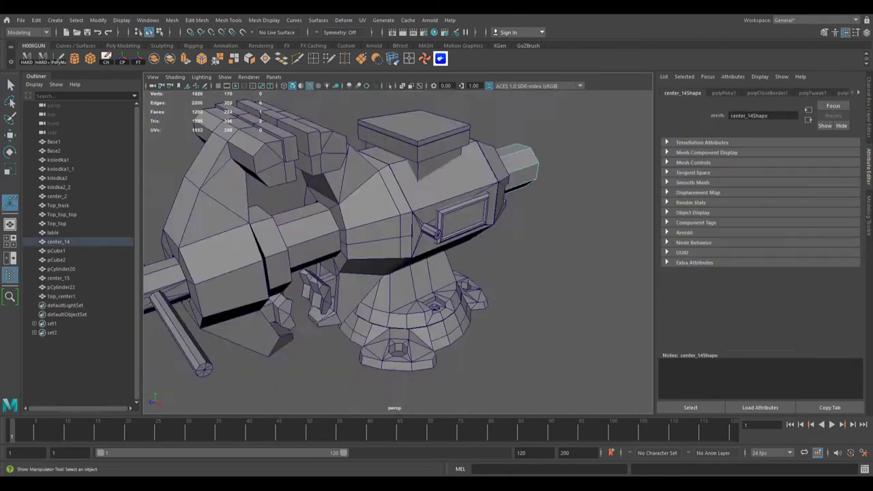
scroll(479, 278, "up", 3)
Give the new cylinder 8 axis subdivisions and rotate it to lie horizontal
left_click(771, 93)
left_click(747, 174)
type("8")
key("Return")
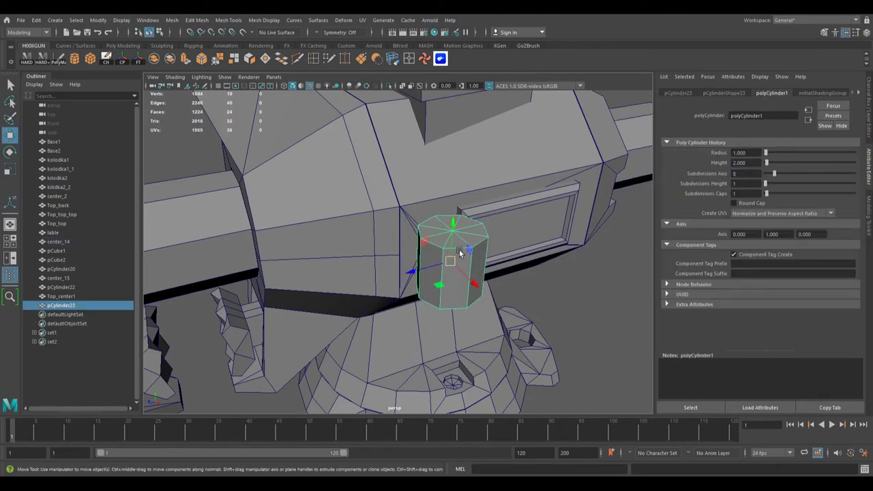
key("e")
mouse_move(438, 274)
left_mouse_down()
mouse_move(474, 254)
mouse_move(417, 239)
mouse_move(408, 249)
mouse_move(356, 239)
mouse_move(498, 318)
mouse_move(322, 214)
mouse_move(461, 185)
mouse_move(481, 216)
mouse_move(380, 150)
left_mouse_up()
key("w")
Duplicate the eight-sided cylinder and use it with the bar to cut the matching hole through the block
key("ctrl+d")
key("q")
left_click(380, 150, "shift")
left_click_drag(500, 381, 253, 201, "alt")
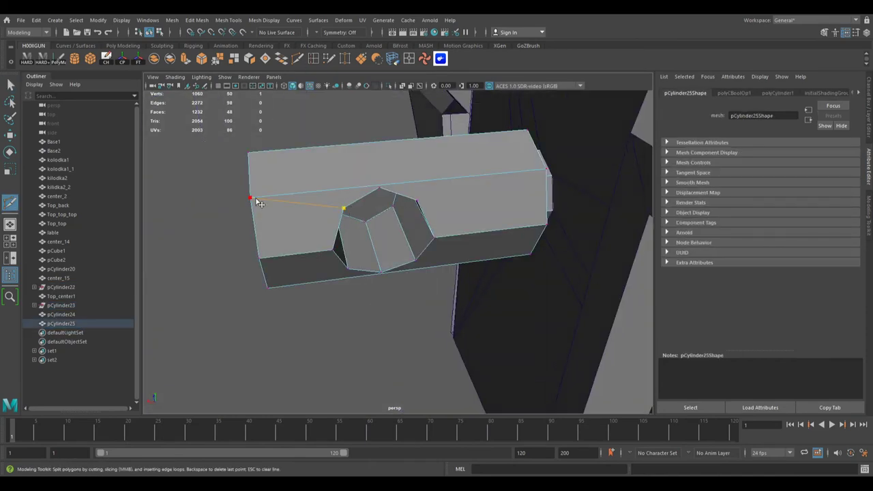
mouse_move(415, 199)
left_mouse_down("alt")
mouse_move(316, 221)
mouse_move(328, 259)
mouse_move(478, 284)
left_mouse_up("alt")
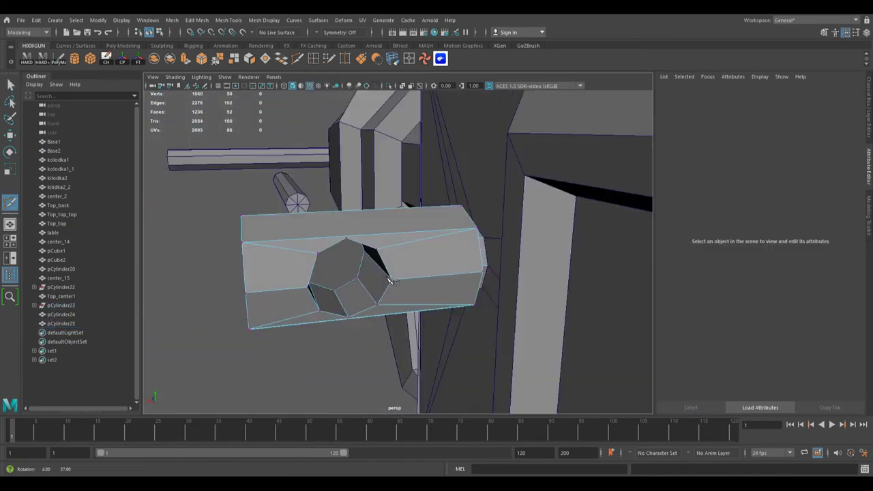
right_click_drag(478, 284, 470, 244, "alt")
left_click_drag(599, 242, 601, 278, "alt")
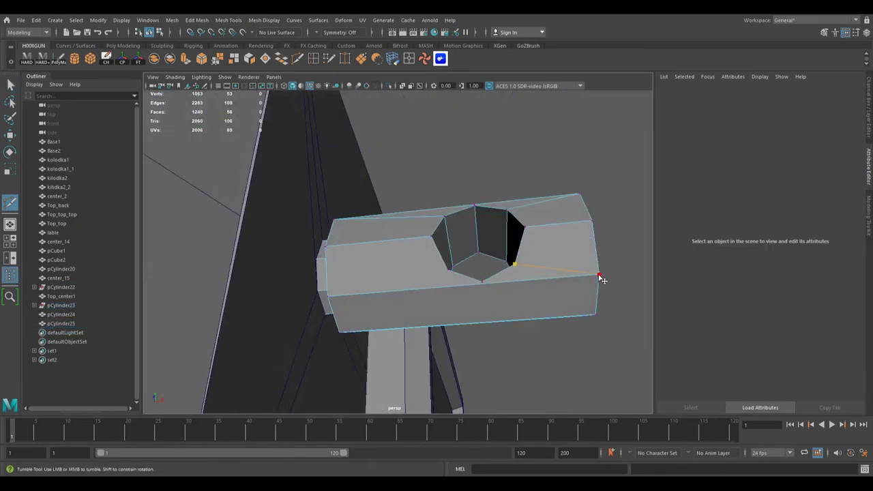
scroll(485, 295, "up", 5)
mouse_move(460, 230)
left_mouse_down("alt")
mouse_move(367, 332)
mouse_move(279, 211)
left_mouse_up("alt")
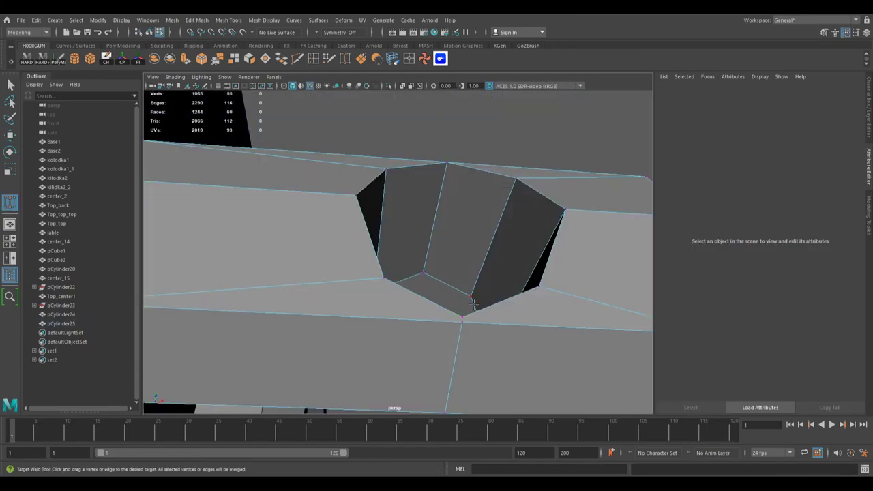
scroll(367, 333, "down", 5)
Select bolt pCylinder24 and slide a new edge loop along it
key("r")
left_click(431, 276)
mouse_move(432, 275)
left_mouse_down("alt")
mouse_move(348, 233)
mouse_move(260, 247)
left_mouse_up("alt")
left_click(320, 253, "ctrl")
middle_click_drag(320, 253, 346, 263, "alt")
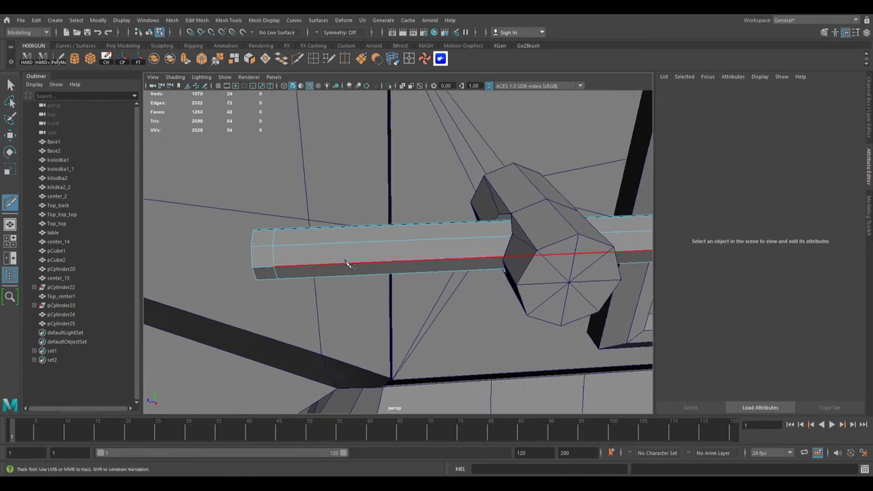
Extrude the bolt's end-cap faces and scale them to form the stepped octagonal head
left_click(295, 270)
key("ctrl+e")
mouse_move(380, 253)
left_mouse_down("alt")
mouse_move(284, 240)
mouse_move(357, 269)
mouse_move(384, 232)
left_mouse_up("alt")
mouse_move(385, 284)
left_mouse_down("alt")
mouse_move(382, 273)
mouse_move(400, 273)
mouse_move(406, 251)
mouse_move(377, 264)
mouse_move(459, 270)
mouse_move(416, 262)
mouse_move(406, 202)
mouse_move(450, 296)
left_mouse_up("alt")
key("e")
Undo the last bolt edits and remove the extra edge loop across the rod
mouse_move(495, 208)
left_mouse_down("alt")
mouse_move(317, 273)
mouse_move(312, 261)
mouse_move(367, 216)
left_mouse_up("alt")
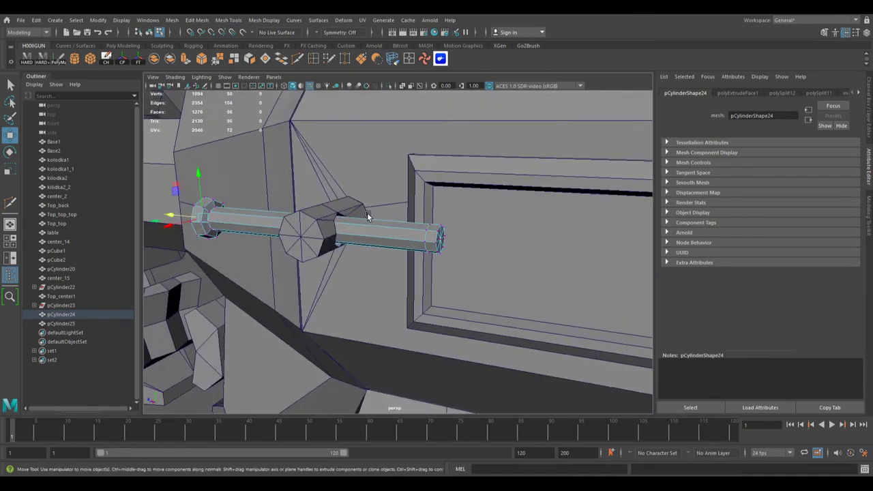
key("ctrl+z")
key("ctrl+z")
key("ctrl+z")
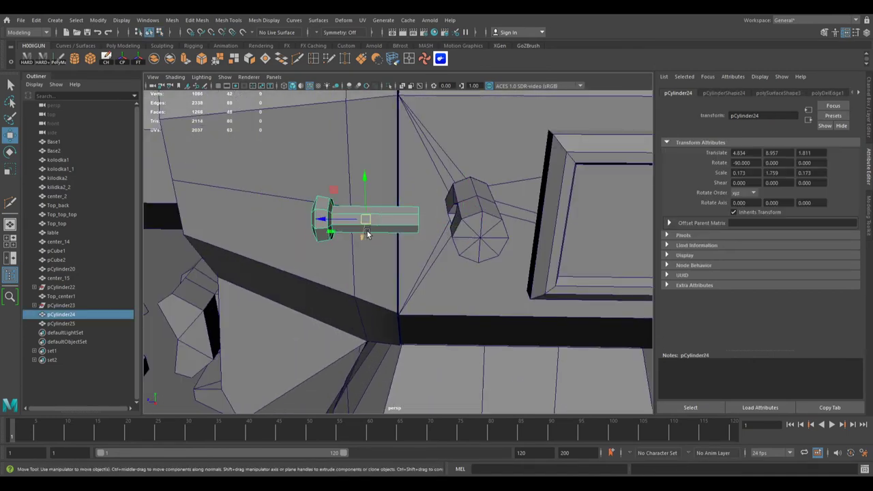
key("shift+z")
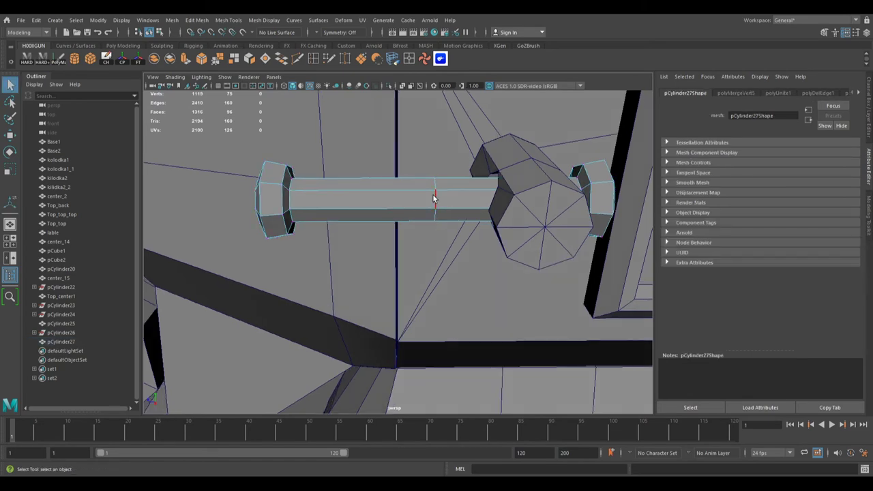
key("shift+z")
key("ctrl+z")
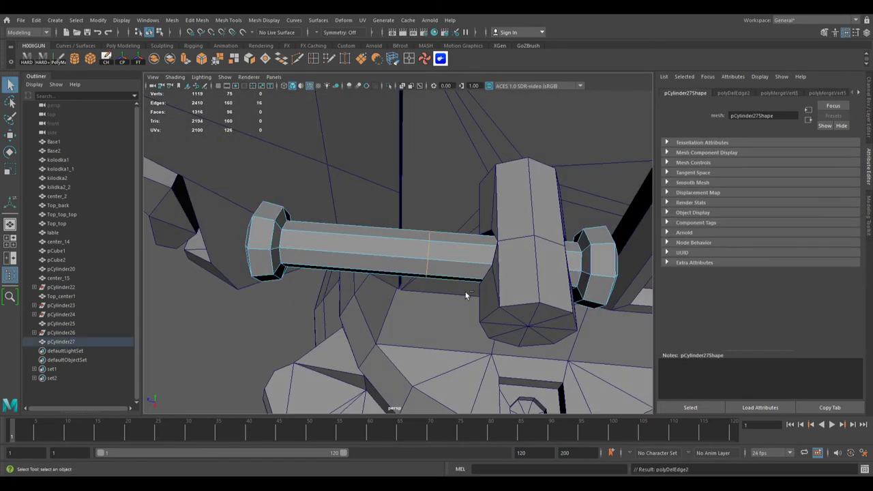
key("ctrl+z")
key("ctrl+z")
Delete faces along the rod, bridge the gap, and merge bolt and nut into pCylinder28
key("ctrl+z")
key("ctrl+z")
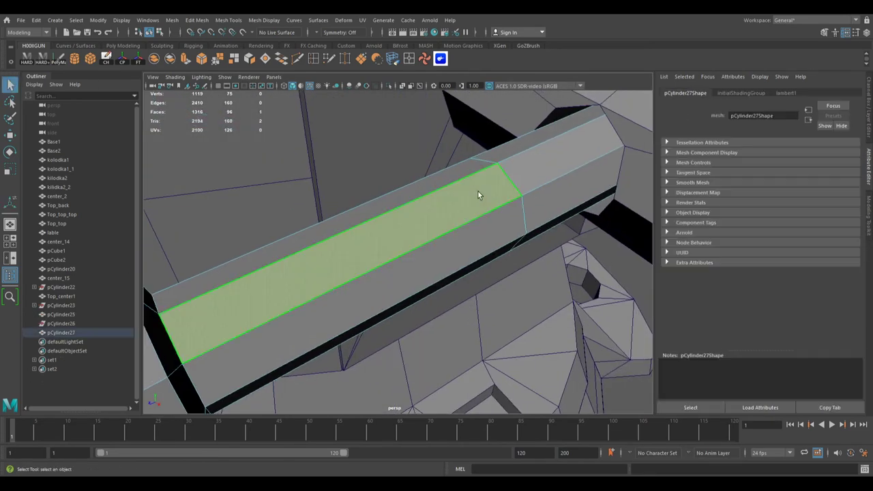
key("ctrl+z")
key("ctrl+z")
key("ctrl+z")
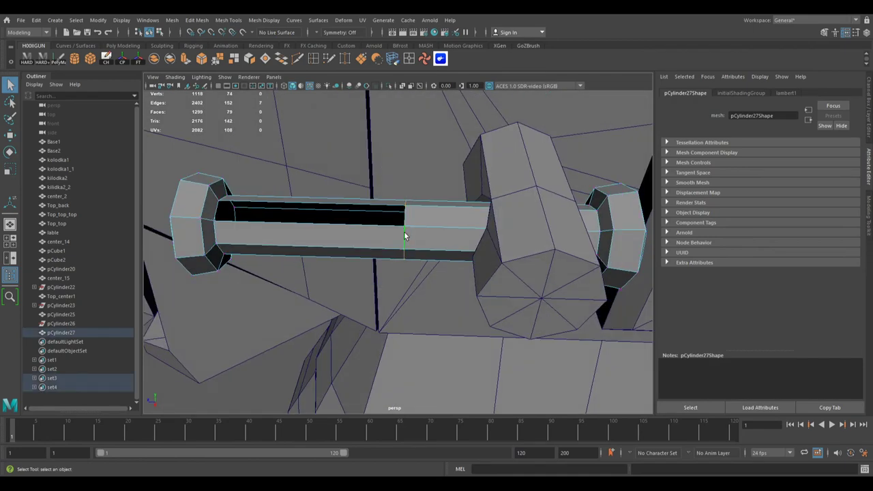
key("ctrl+z")
key("ctrl+z")
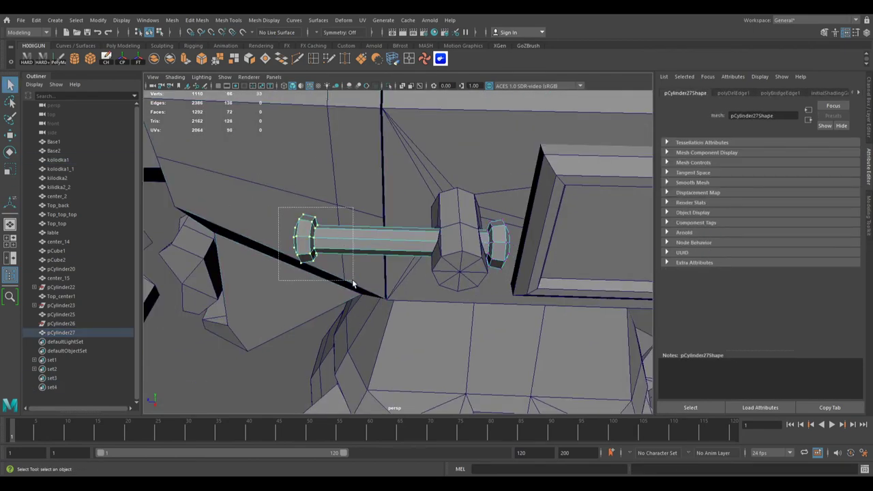
key("ctrl+z")
key("ctrl+z")
key("ctrl+z")
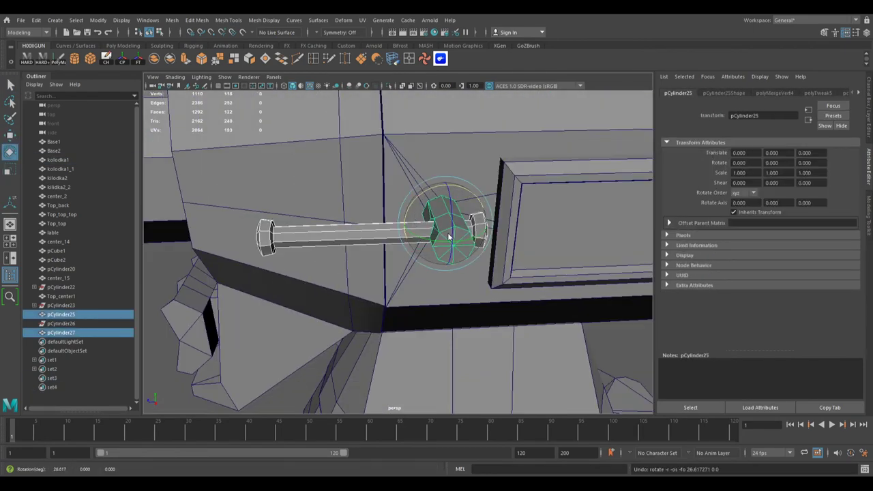
key("ctrl+z")
key("ctrl+z")
key("ctrl+z")
key("ctrl+z")
key("ctrl+z")
key("ctrl+z")
key("ctrl+z")
key("ctrl+z")
key("ctrl+z")
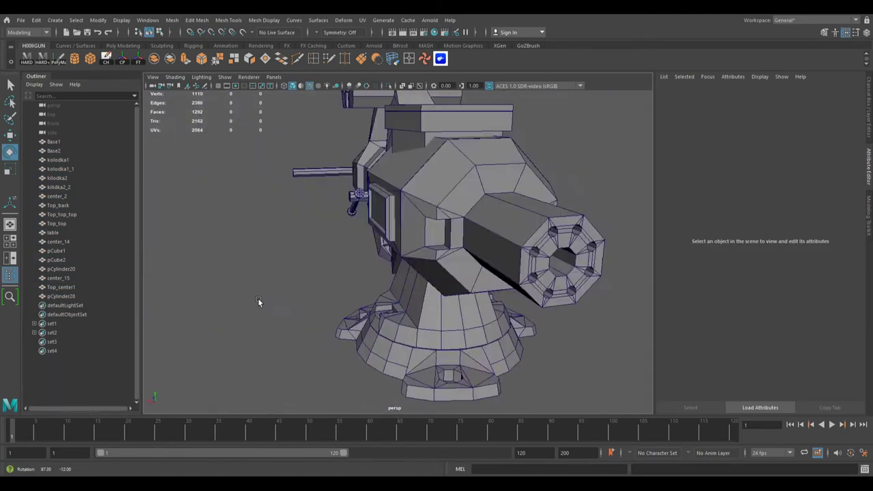
key("ctrl+z")
key("ctrl+z")
Duplicate the bolt as pCylinder29, separate its parts, and move and rotate it onto the vise base
key("ctrl+z")
key("ctrl+z")
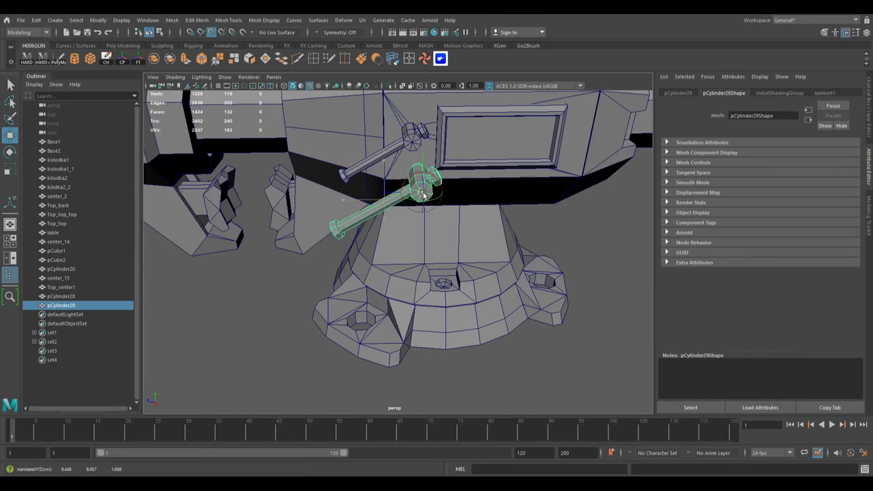
key("ctrl+z")
key("ctrl+z")
key("ctrl+z")
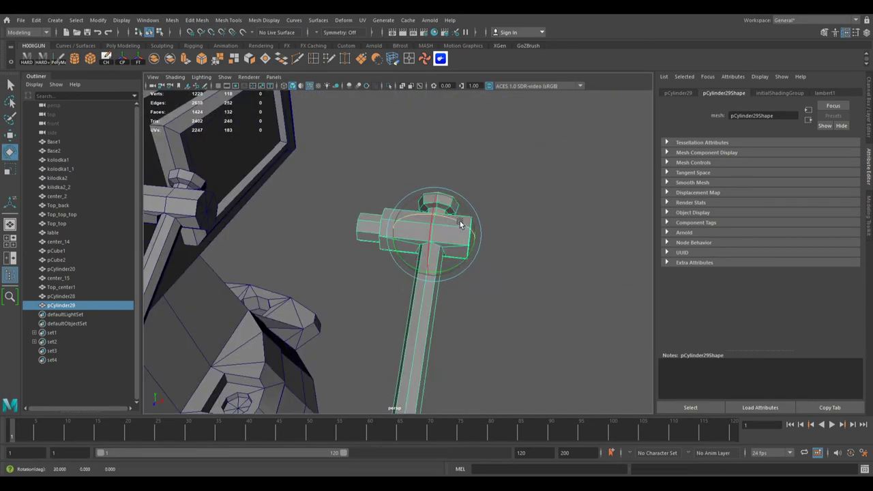
key("ctrl+z")
key("ctrl+z")
key("w")
key("ctrl+z")
key("ctrl+z")
key("ctrl+z")
key("ctrl+z")
key("ctrl+z")
key("ctrl+z")
key("ctrl+z")
key("ctrl+z")
key("e")
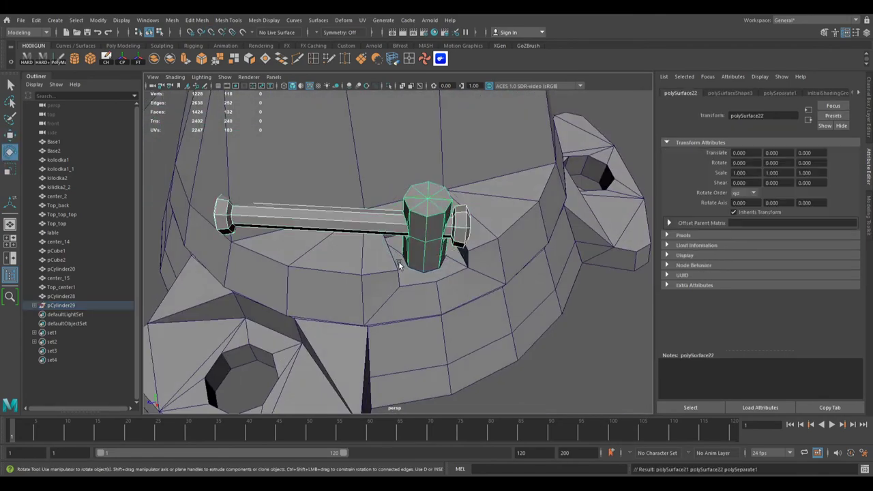
key("ctrl+z")
key("ctrl+z")
key("ctrl+z")
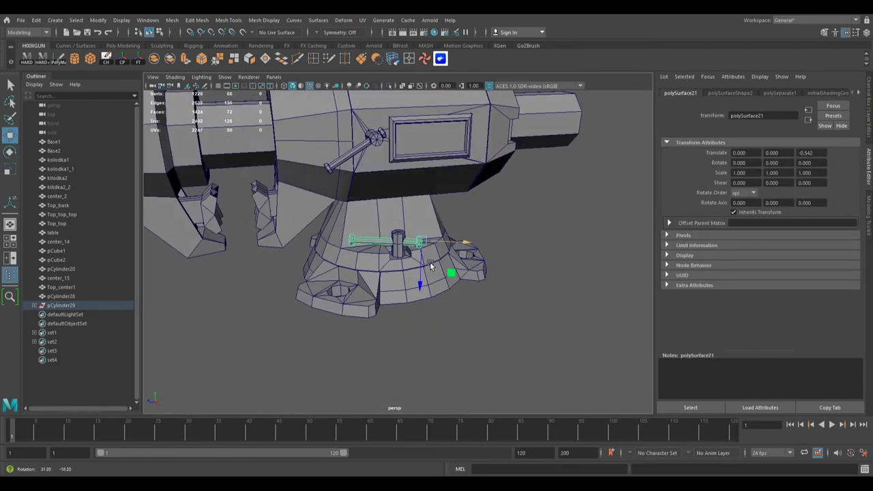
key("ctrl+z")
key("ctrl+z")
key("ctrl+z")
key("ctrl+z")
key("ctrl+z")
key("ctrl+z")
key("ctrl+z")
key("ctrl+z")
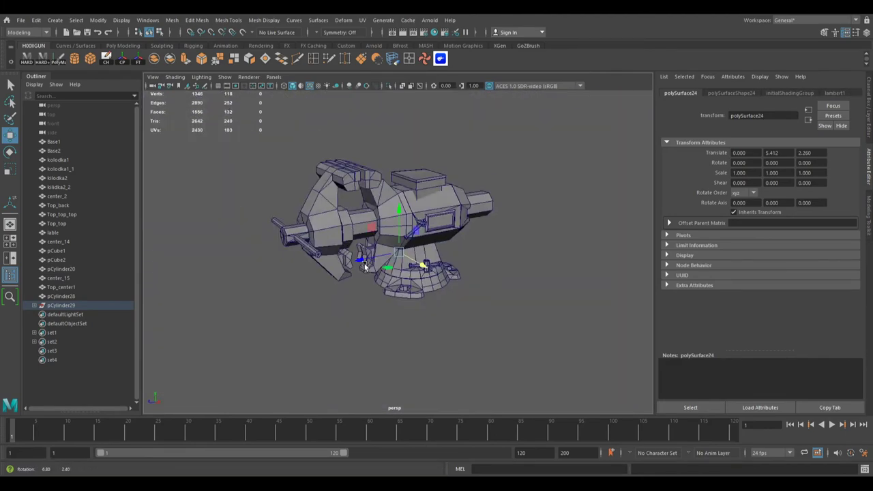
key("ctrl+z")
key("ctrl+z")
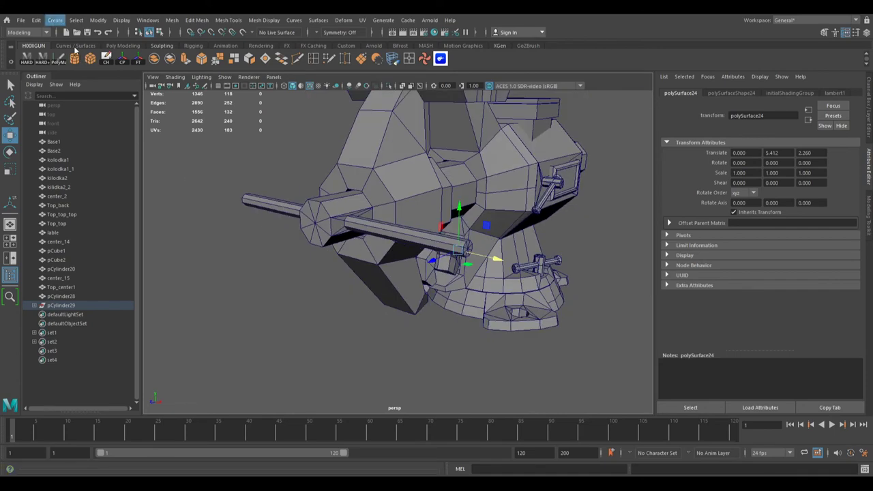
key("ctrl+z")
key("ctrl+z")
Place a poly sphere at the handle bar end and reduce its subdivisions to 8
key("ctrl+z")
key("ctrl+z")
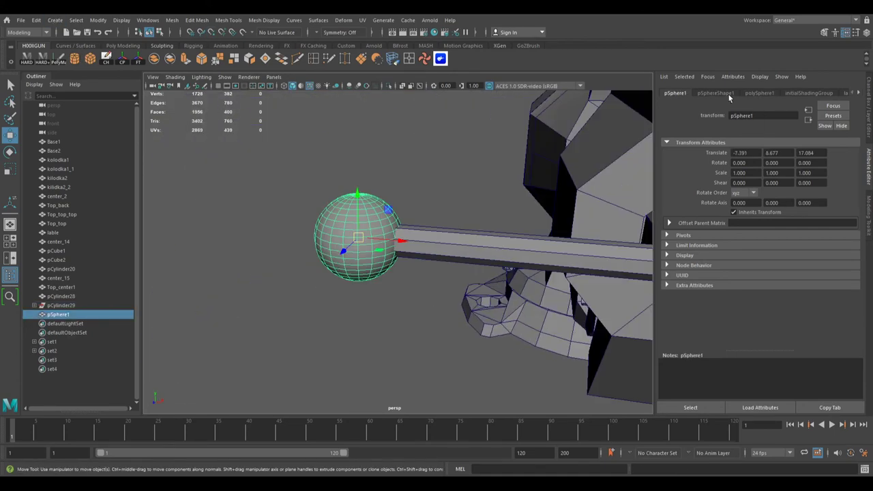
key("ctrl+z")
key("ctrl+z")
key("ctrl+z")
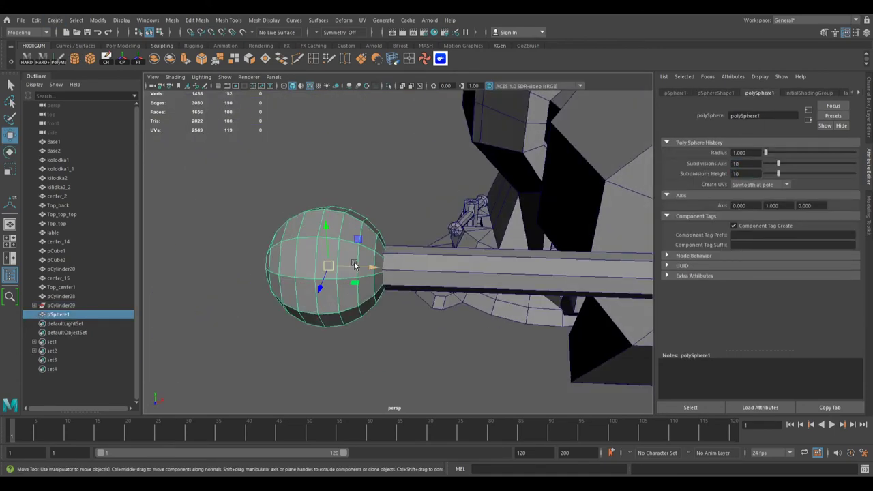
key("ctrl+z")
key("ctrl+z")
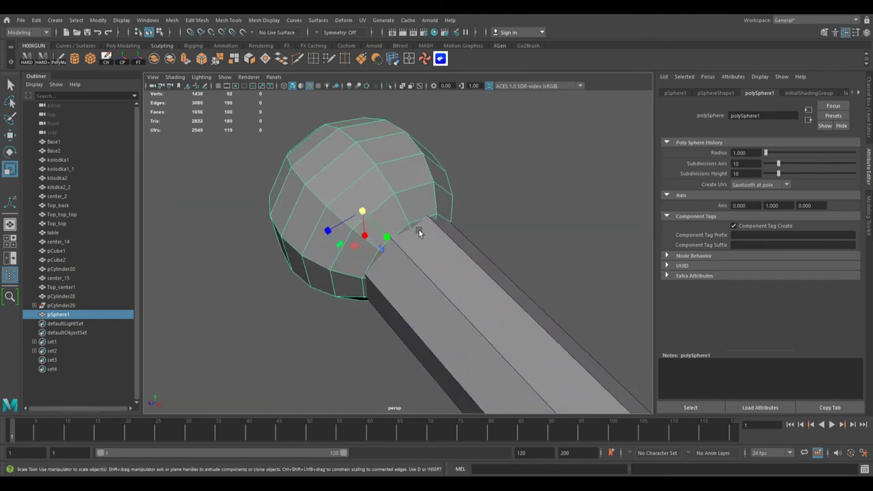
key("e")
key("ctrl+z")
key("ctrl+z")
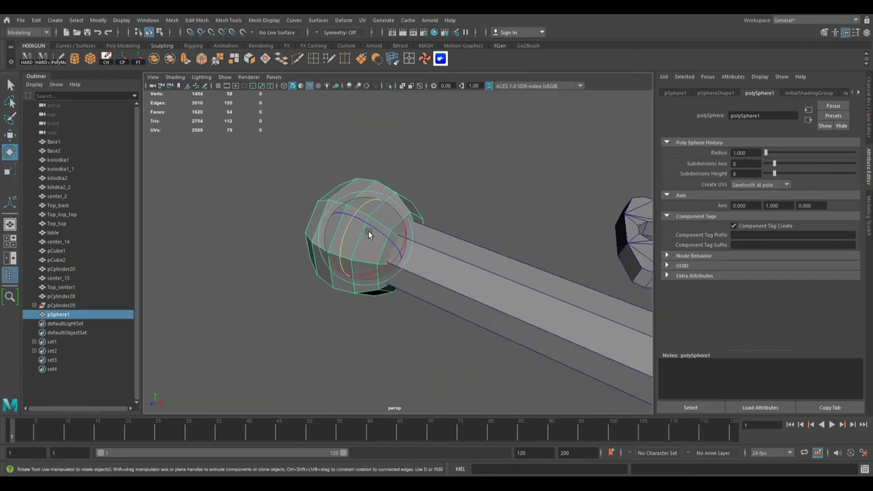
Delete the sphere faces overlapping the bar, duplicate it for the other end, and fuse both knobs to the bar
key("ctrl+z")
key("ctrl+z")
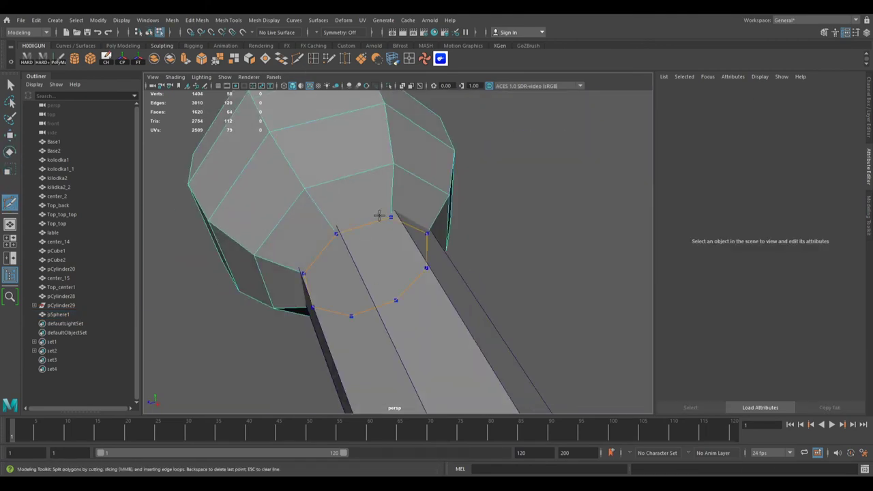
key("ctrl+z")
key("ctrl+z")
key("ctrl+z")
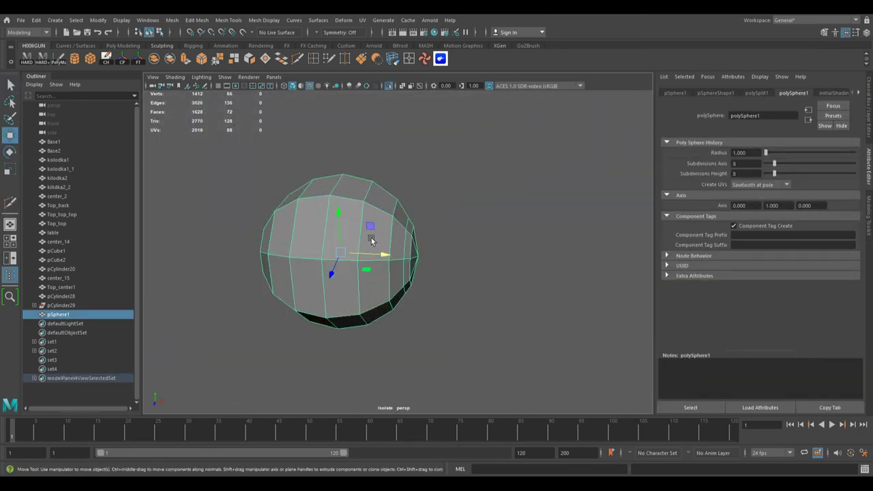
key("ctrl+z")
key("ctrl+z")
key("ctrl+z")
key("ctrl+z")
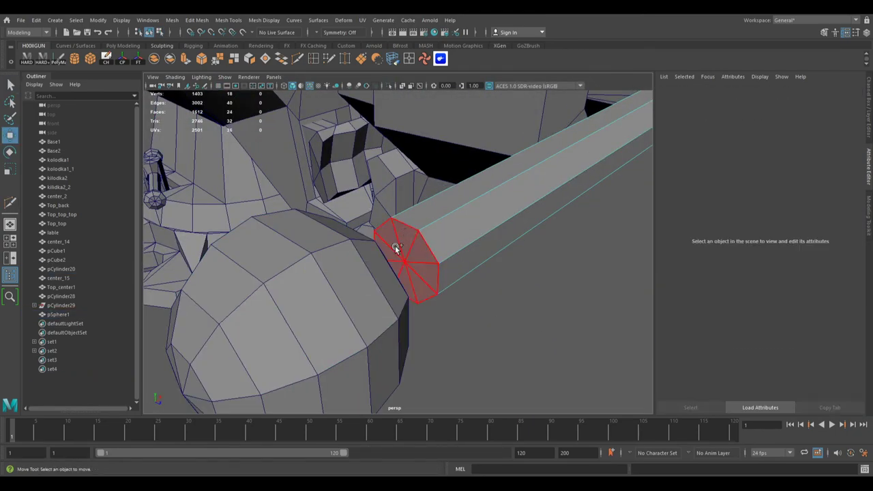
key("ctrl+z")
key("ctrl+z")
key("ctrl+z")
key("ctrl+z")
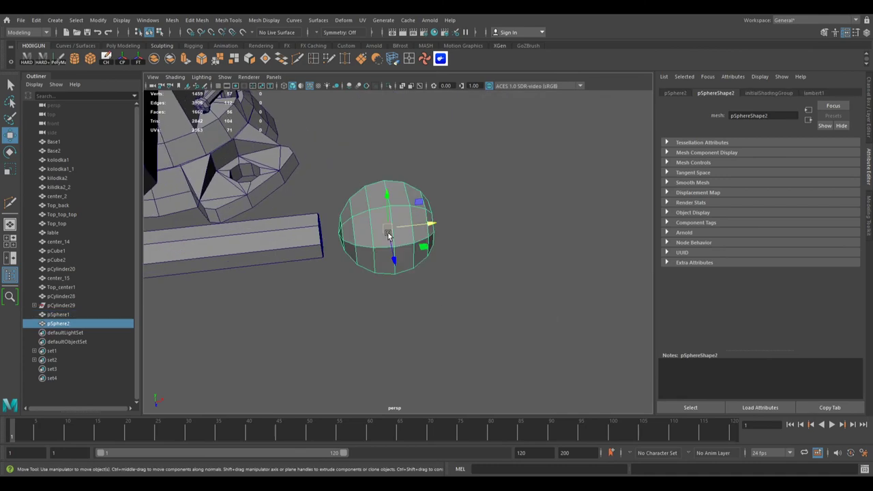
key("ctrl+z")
key("ctrl+z")
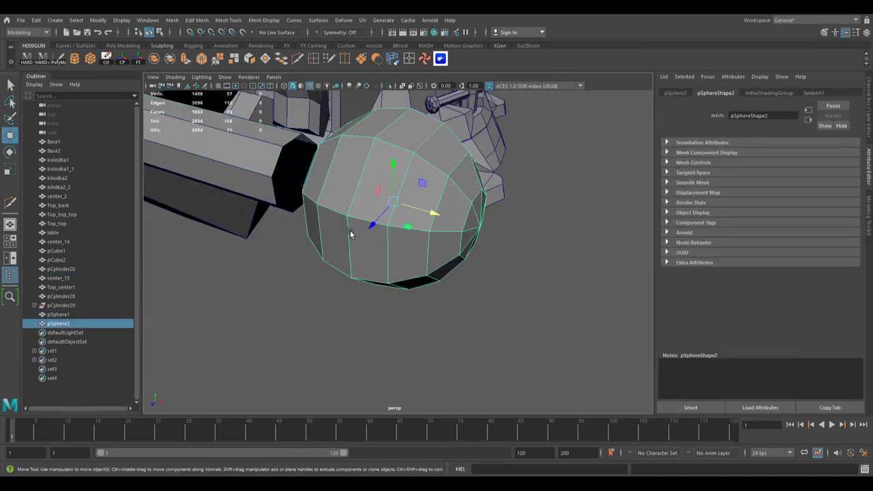
key("ctrl+z")
key("ctrl+z")
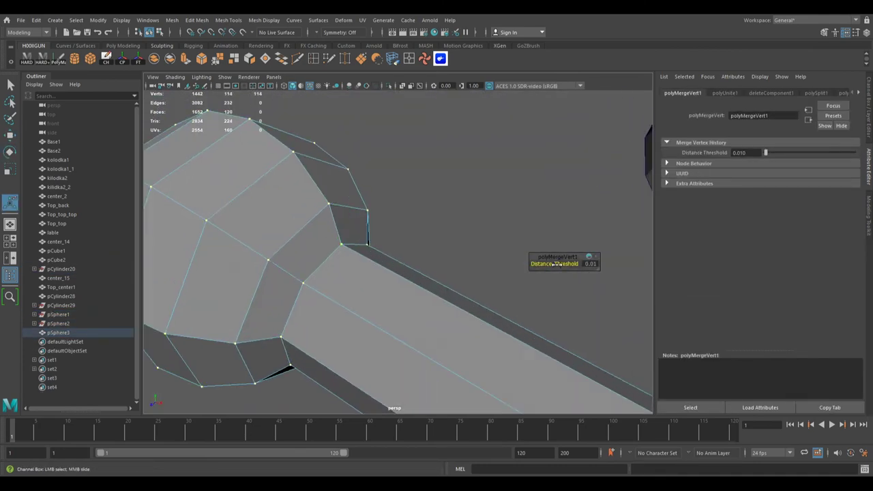
key("ctrl+z")
key("ctrl+z")
key("ctrl+z")
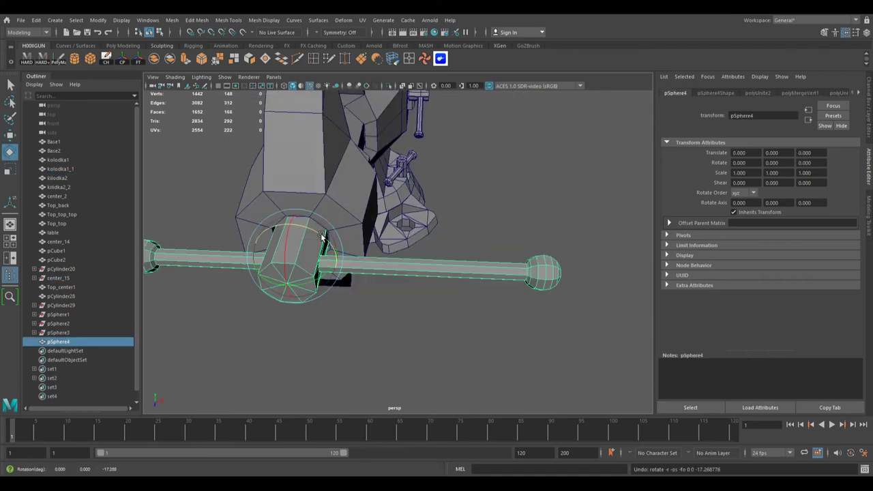
key("ctrl+z")
key("ctrl+z")
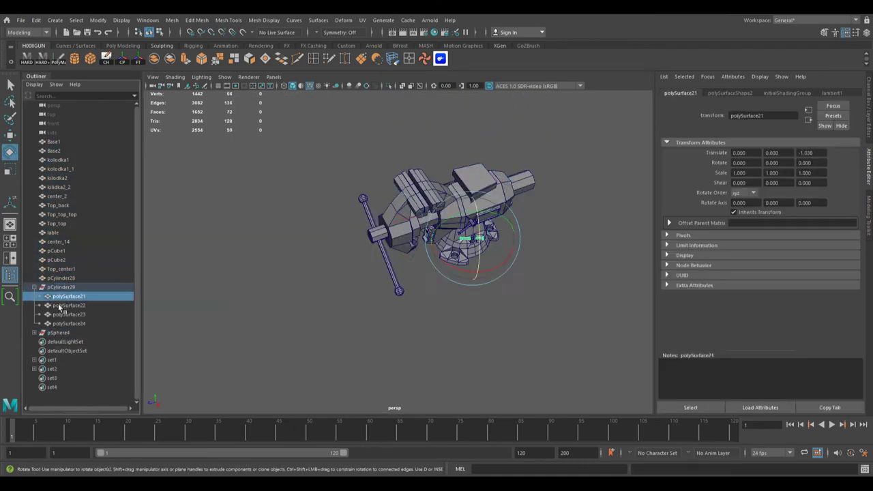